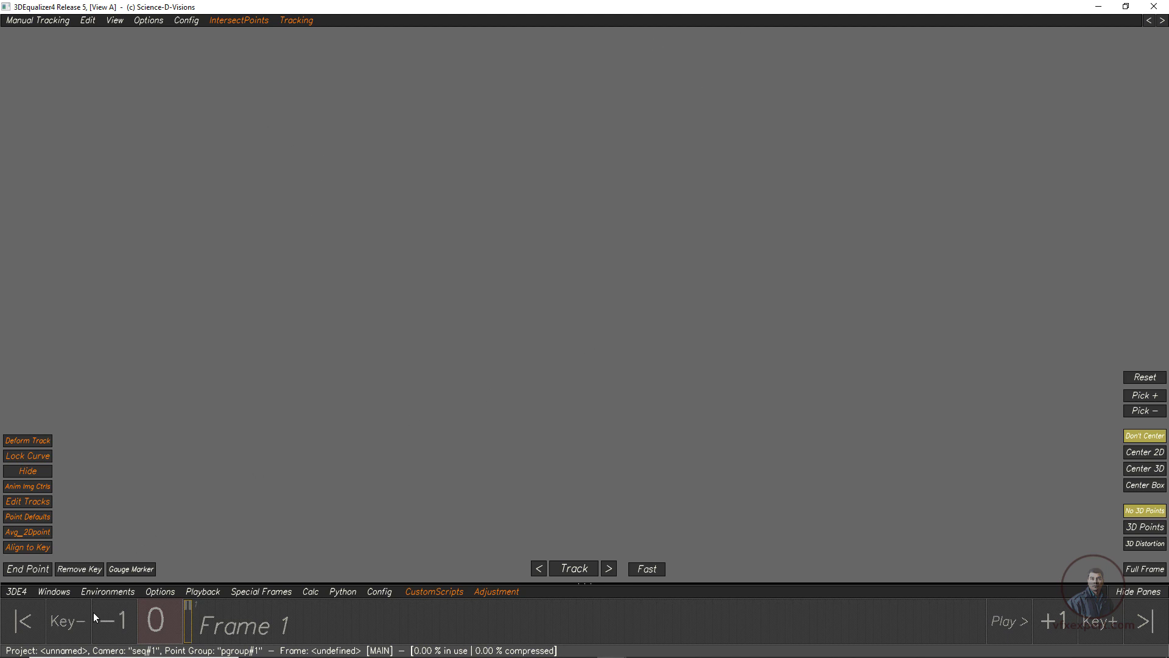
Load the Basic environment layout and select the camera seq#1 to show its attributes
click(107, 592)
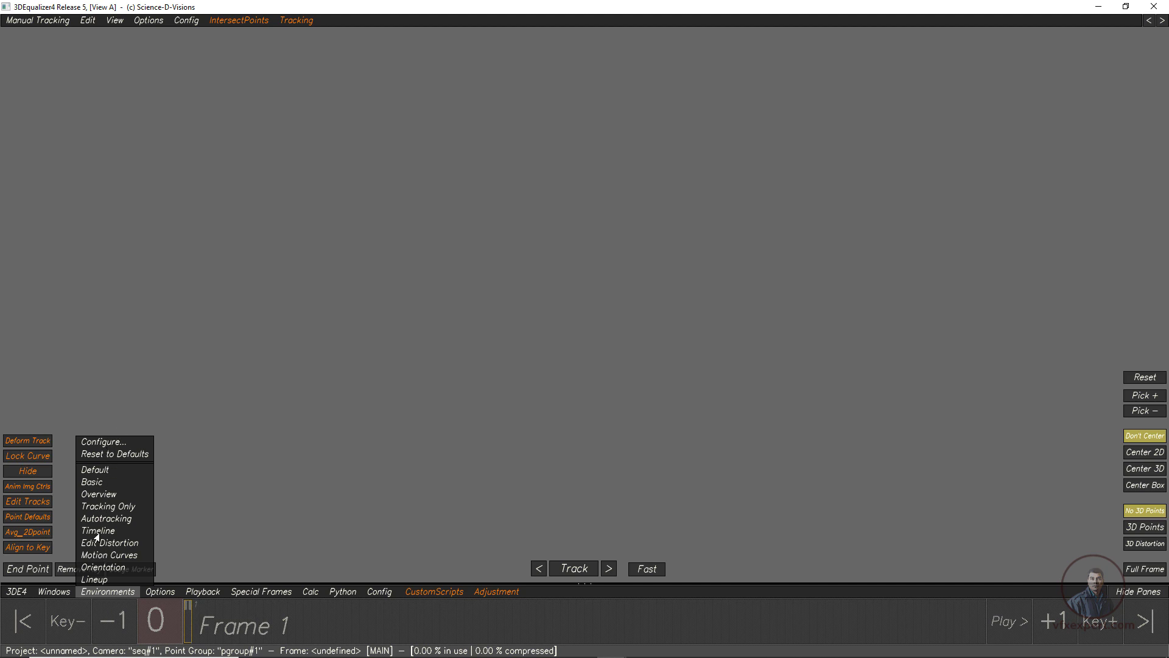
click(91, 482)
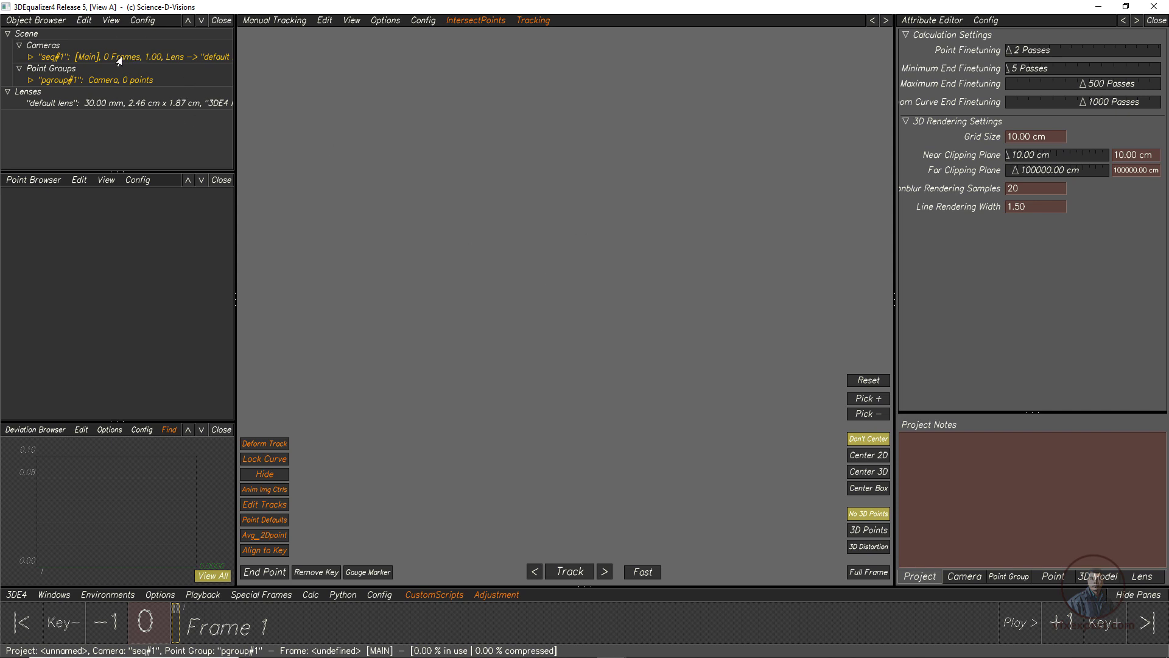
click(61, 58)
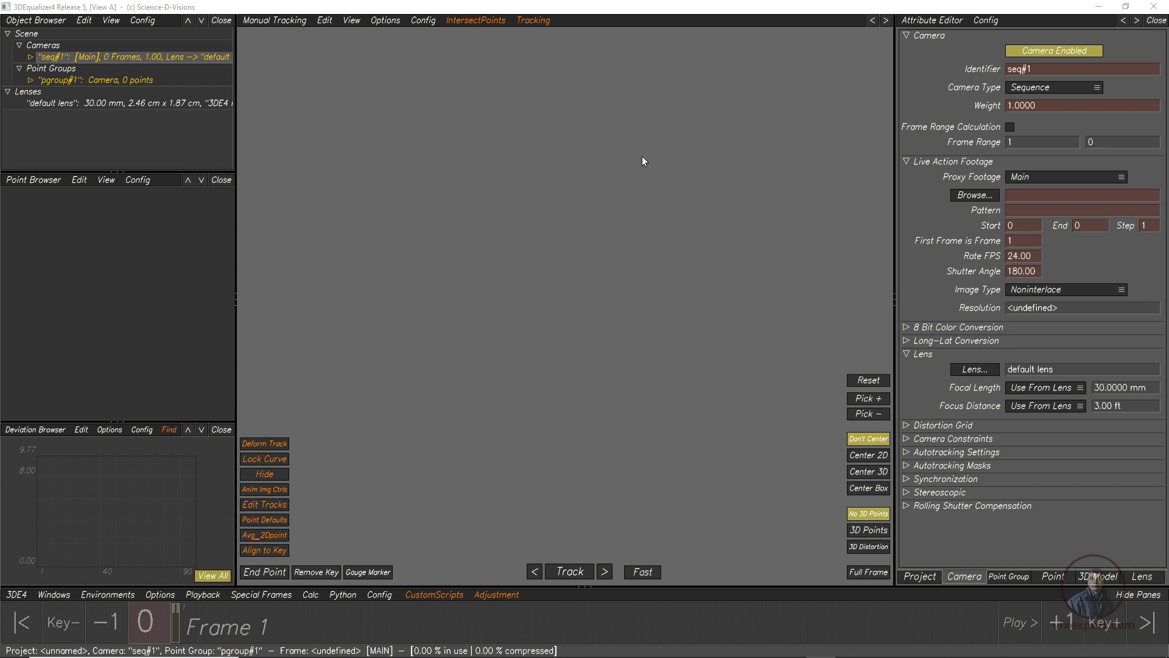
Add a Timeline Editor and a Curve Editor as horizontal panes above the Manual Tracking view
click(422, 22)
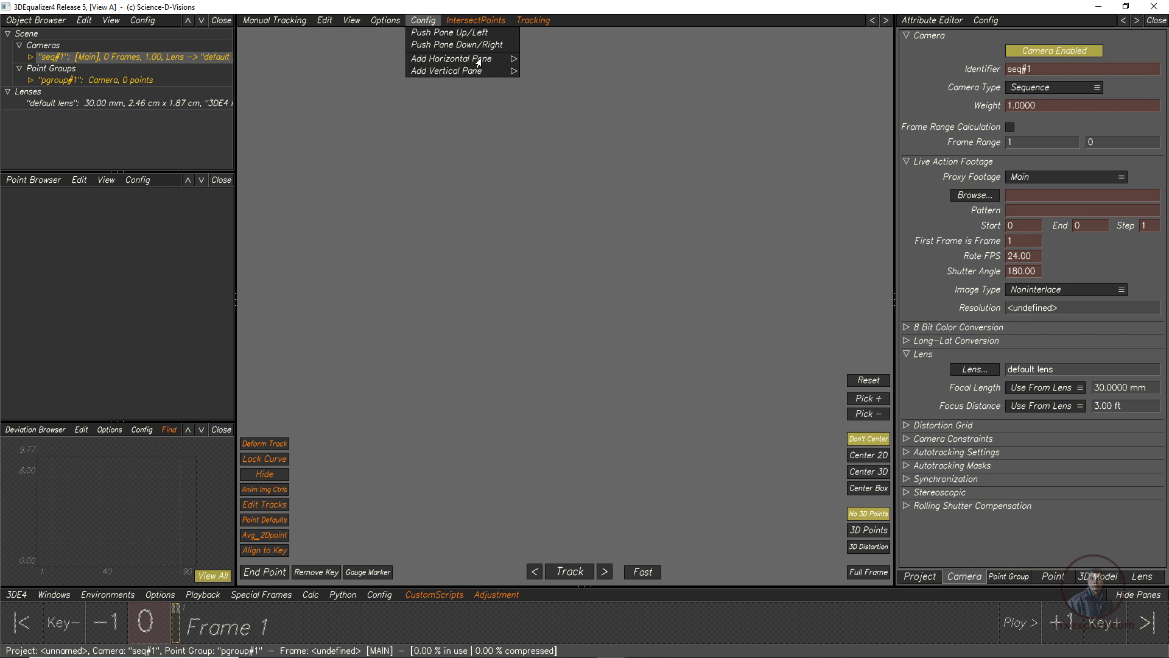
click(513, 64)
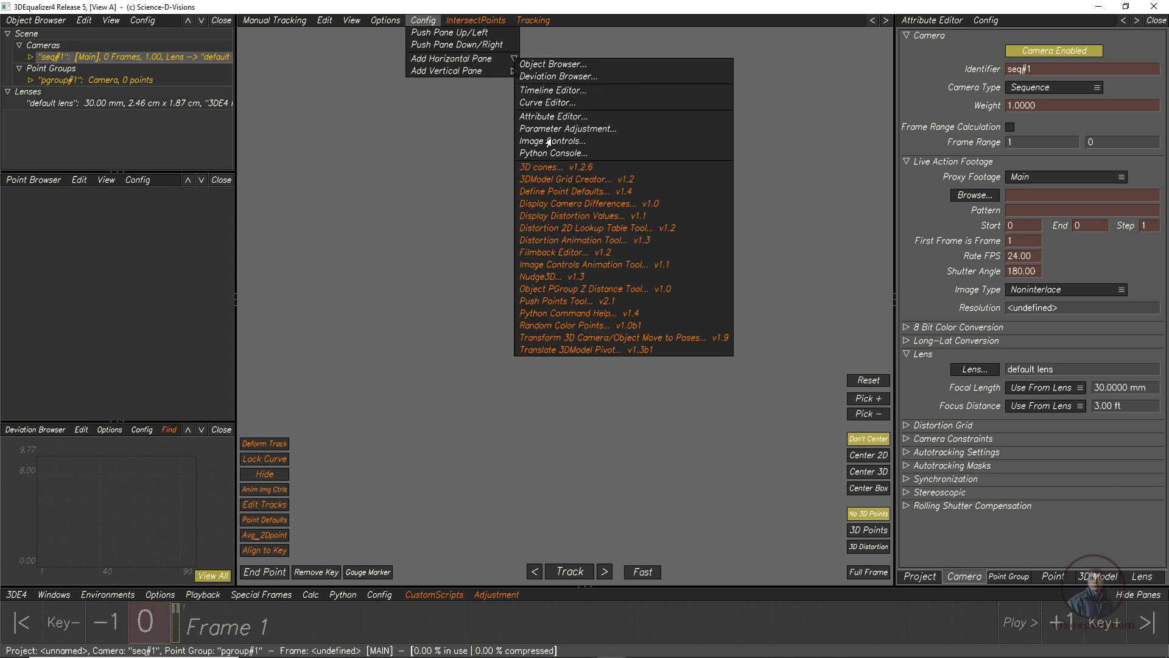
click(540, 91)
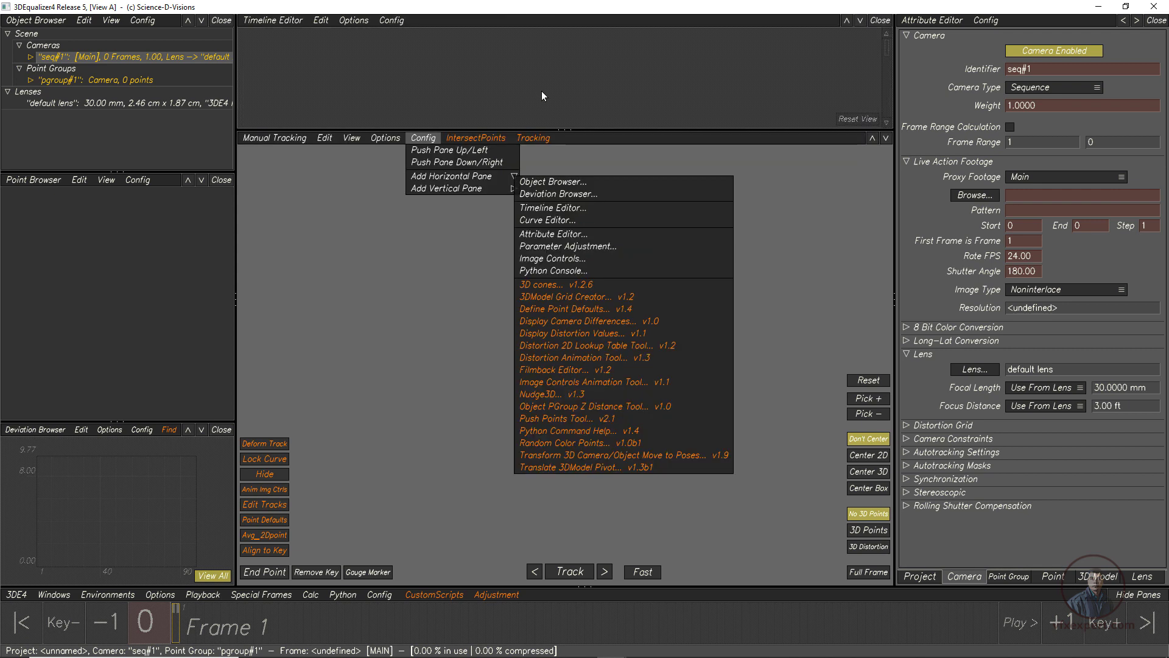
click(424, 140)
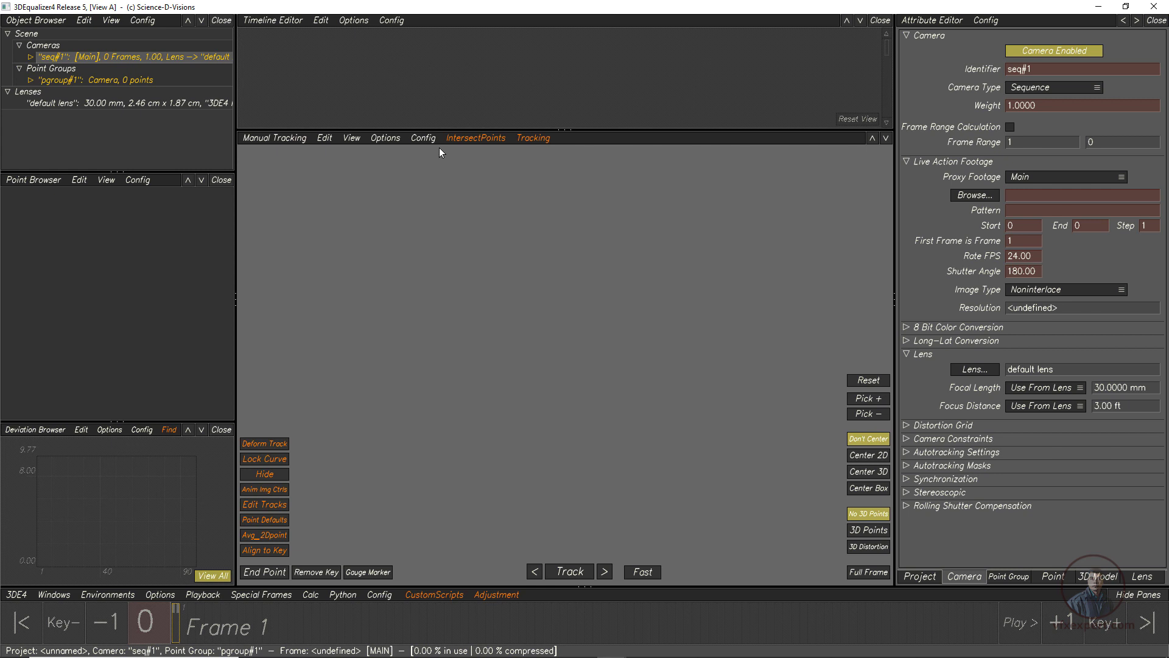
click(424, 138)
mouse_move(457, 176)
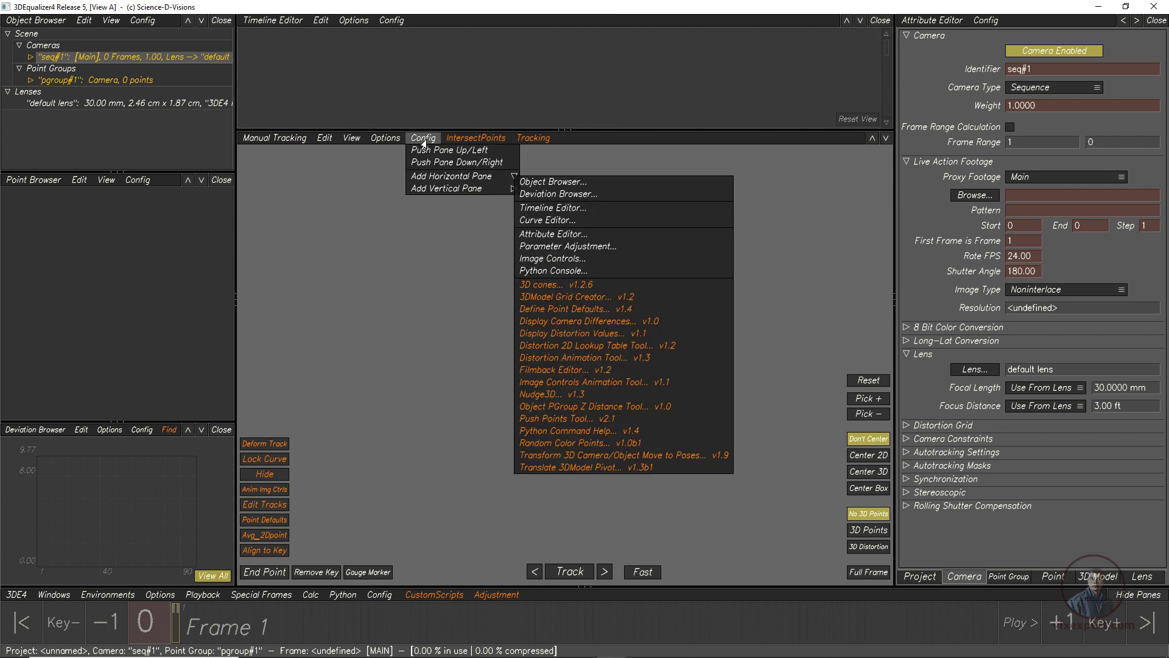
click(536, 220)
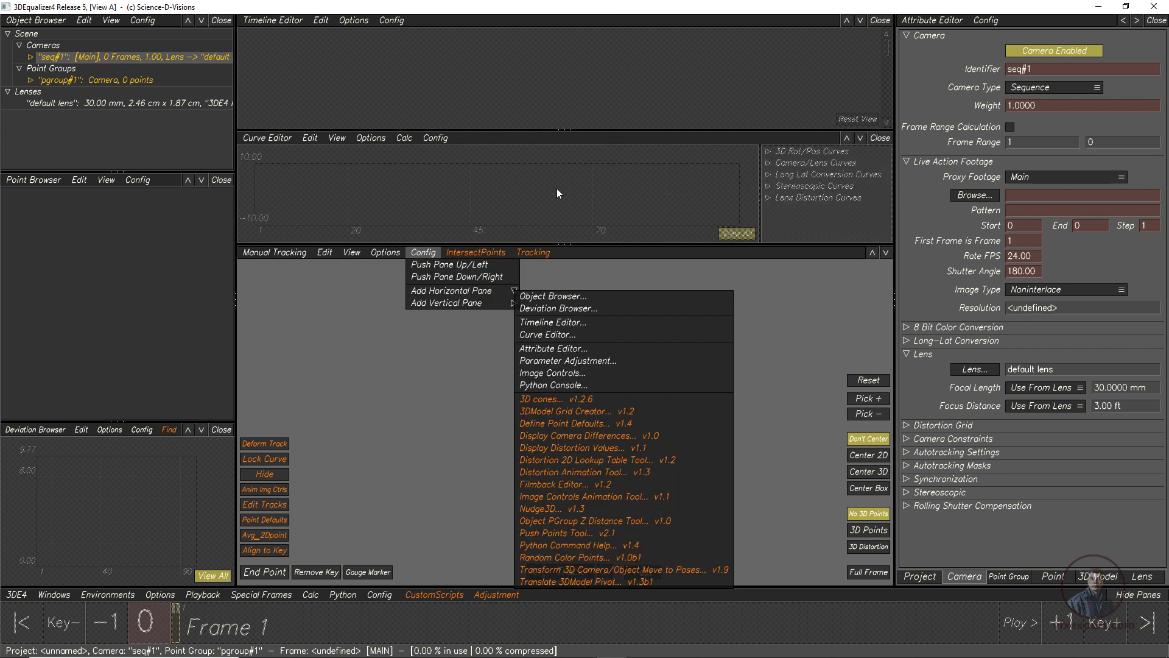
click(429, 256)
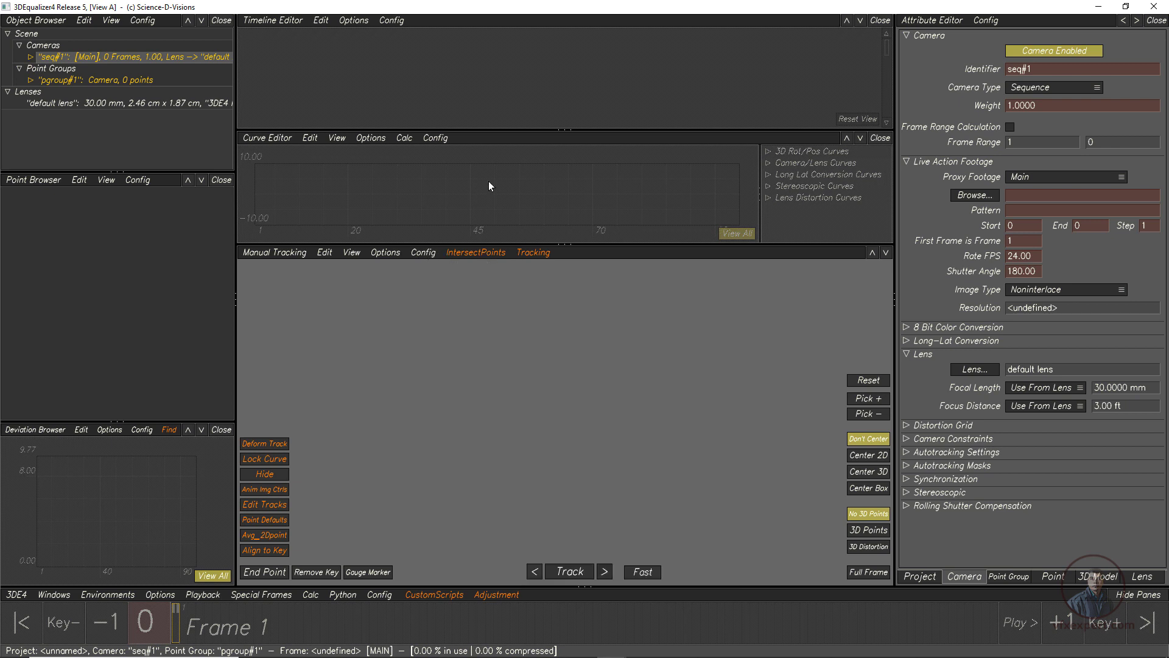
Close the Curve Editor, Timeline Editor and Deviation Browser panes
click(879, 138)
click(879, 21)
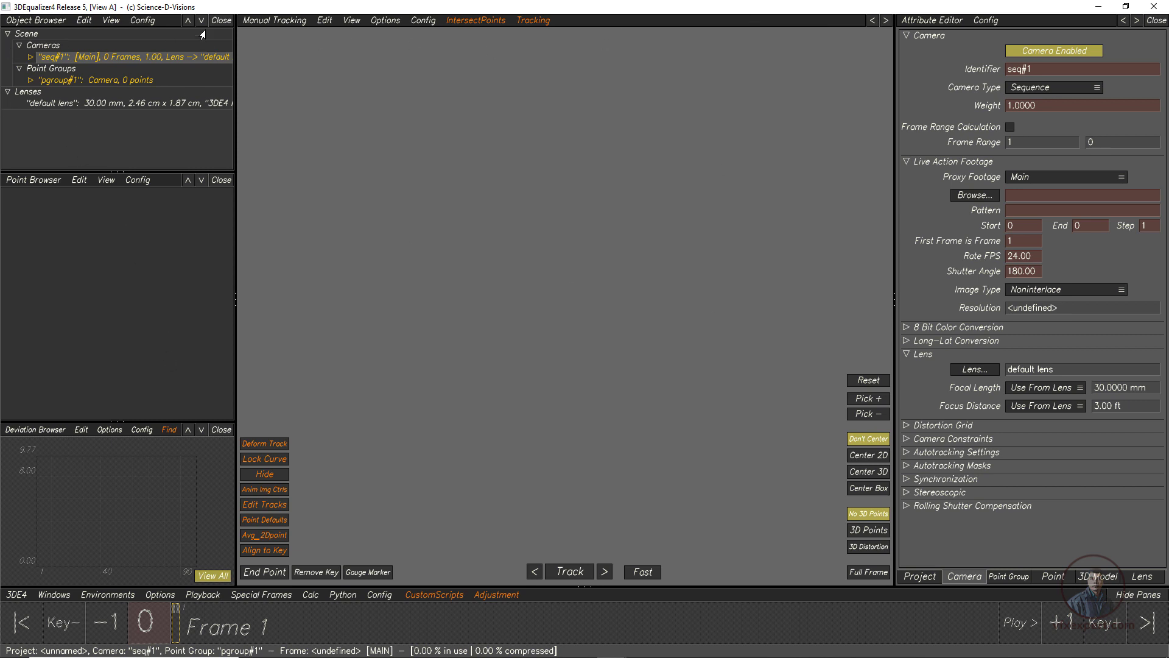
click(221, 430)
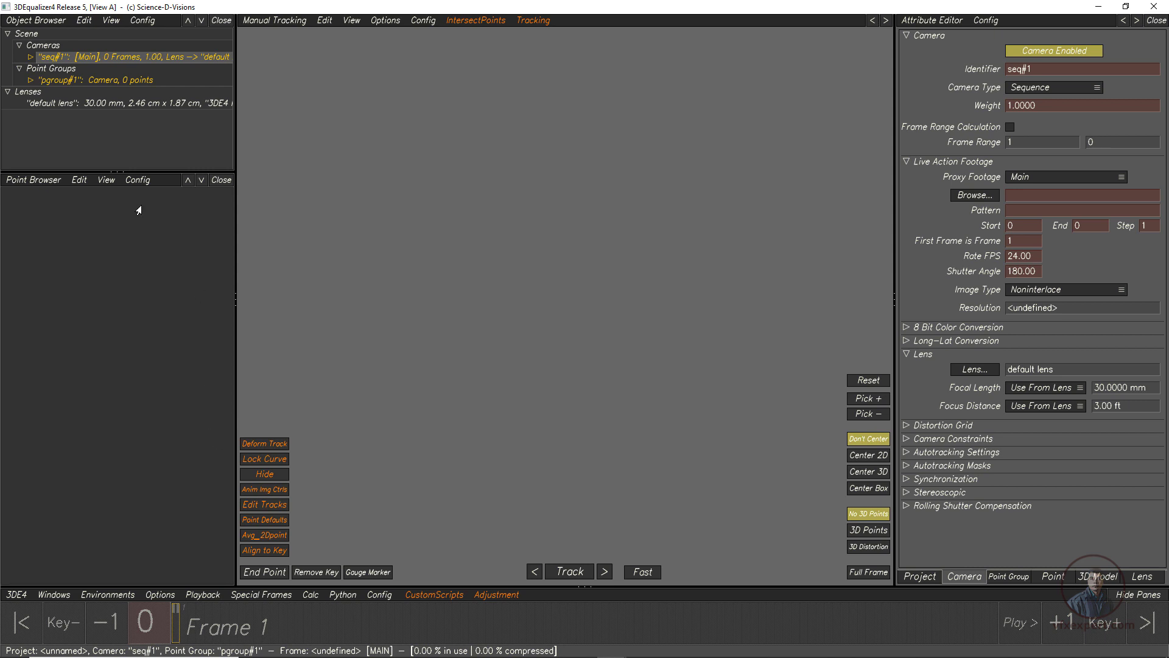
Add a Deviation Browser as a horizontal pane from the Point Browser and move it below the Point Browser
click(136, 180)
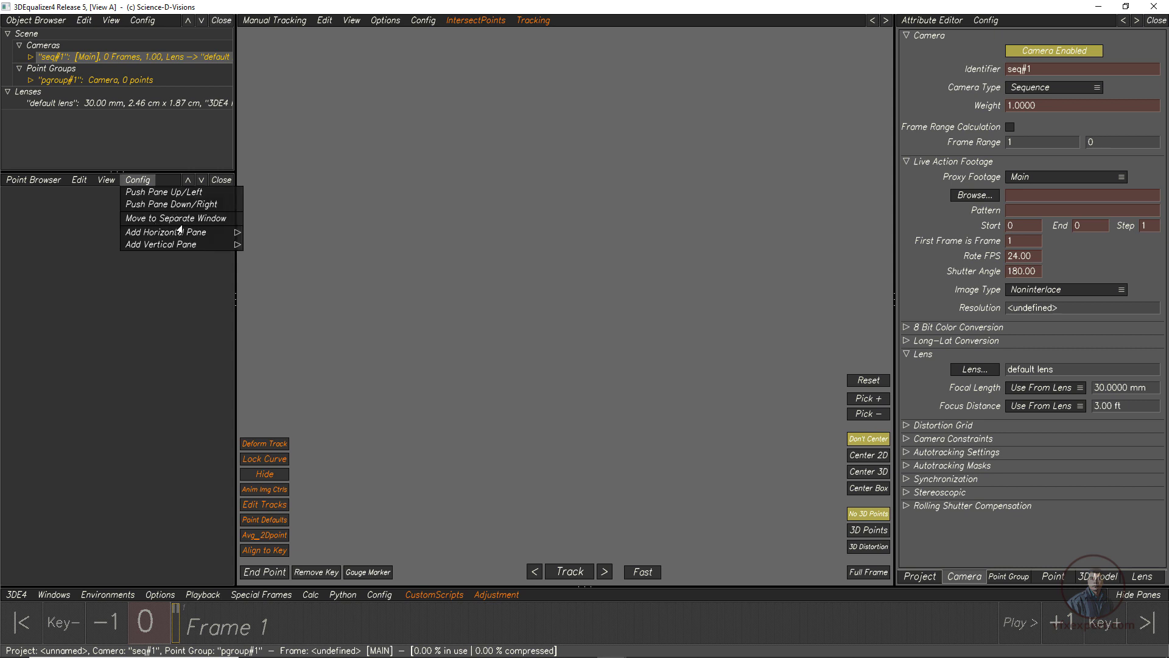
mouse_move(181, 232)
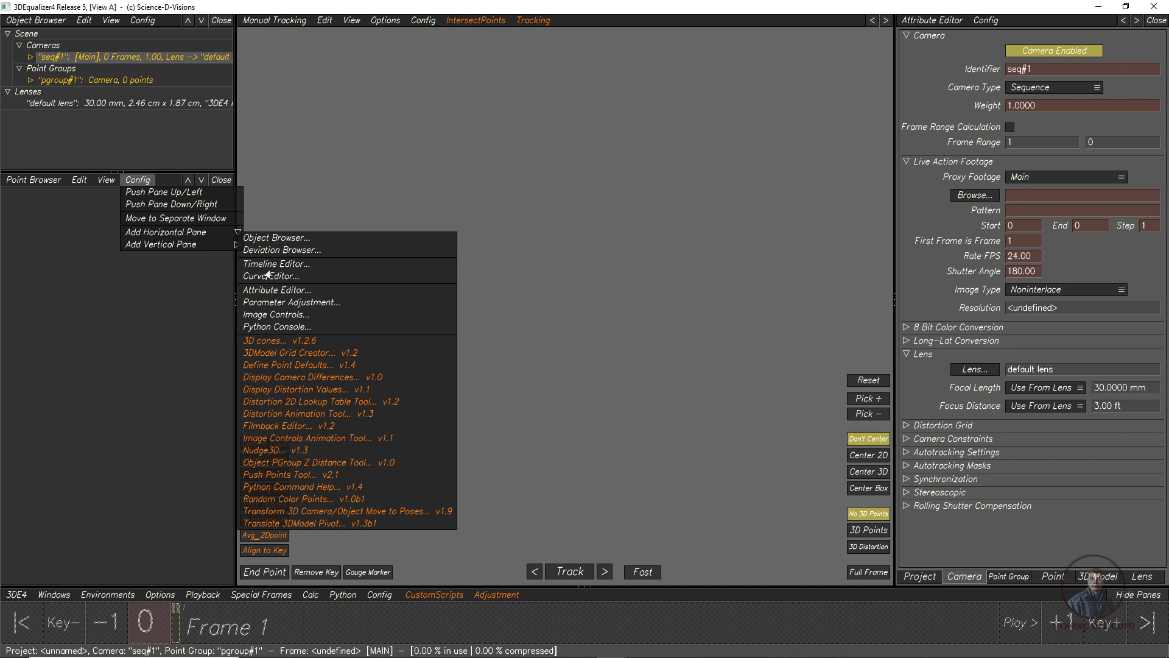
click(260, 251)
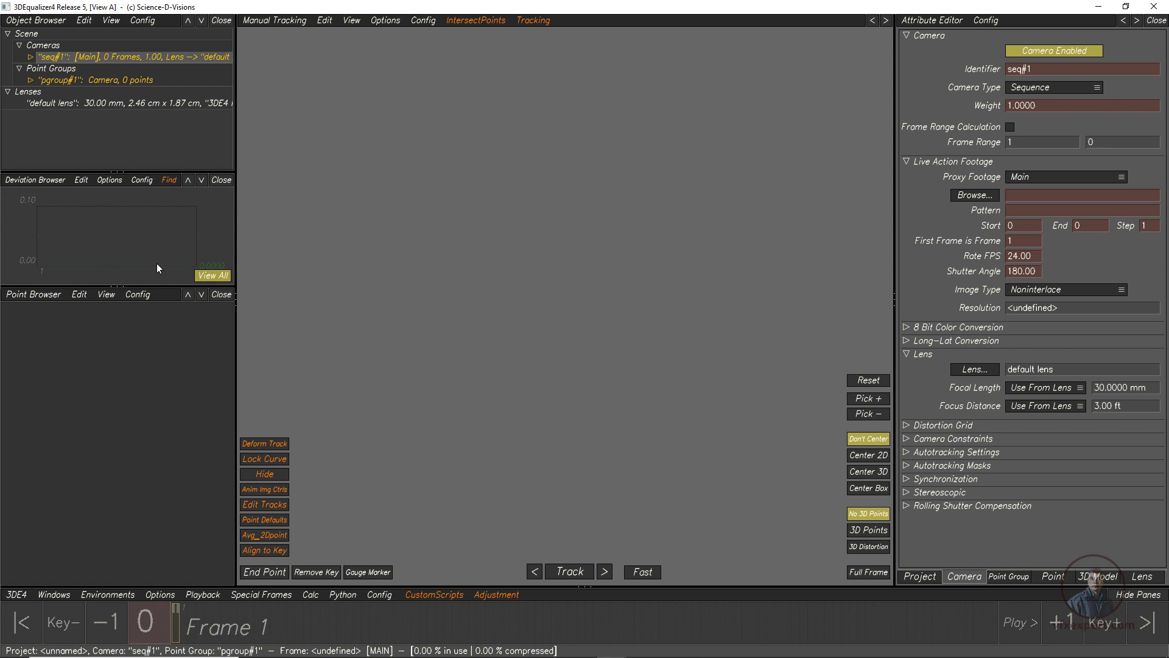
click(199, 181)
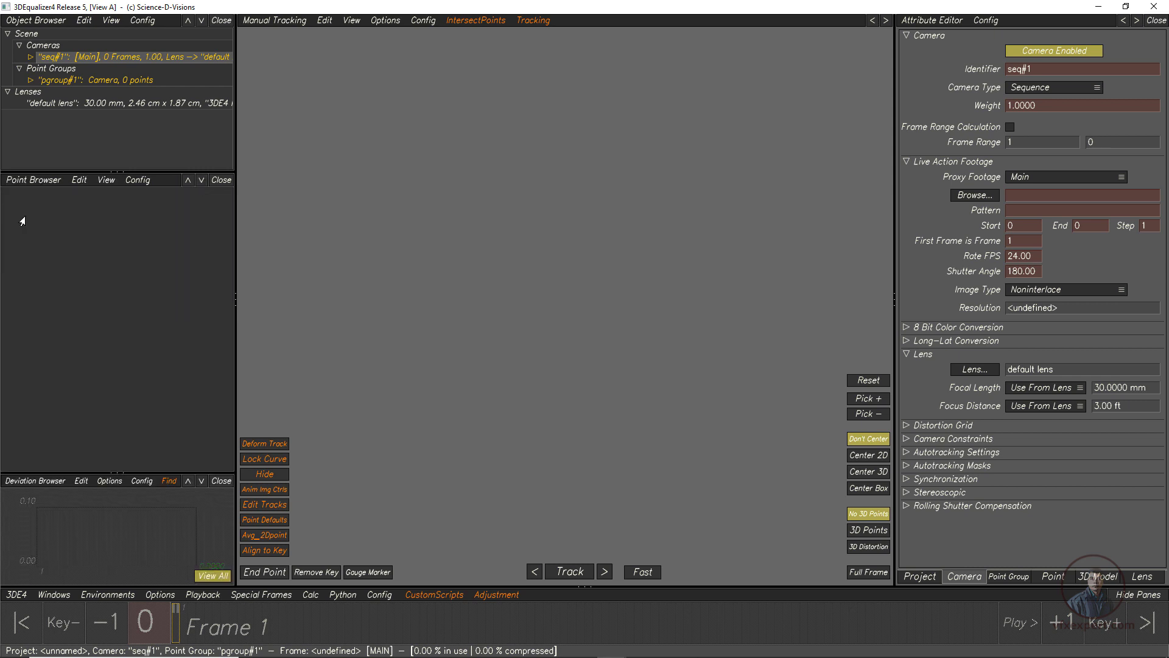
Close the Point Browser pane and restore the layout by reloading the Basic environment
click(219, 182)
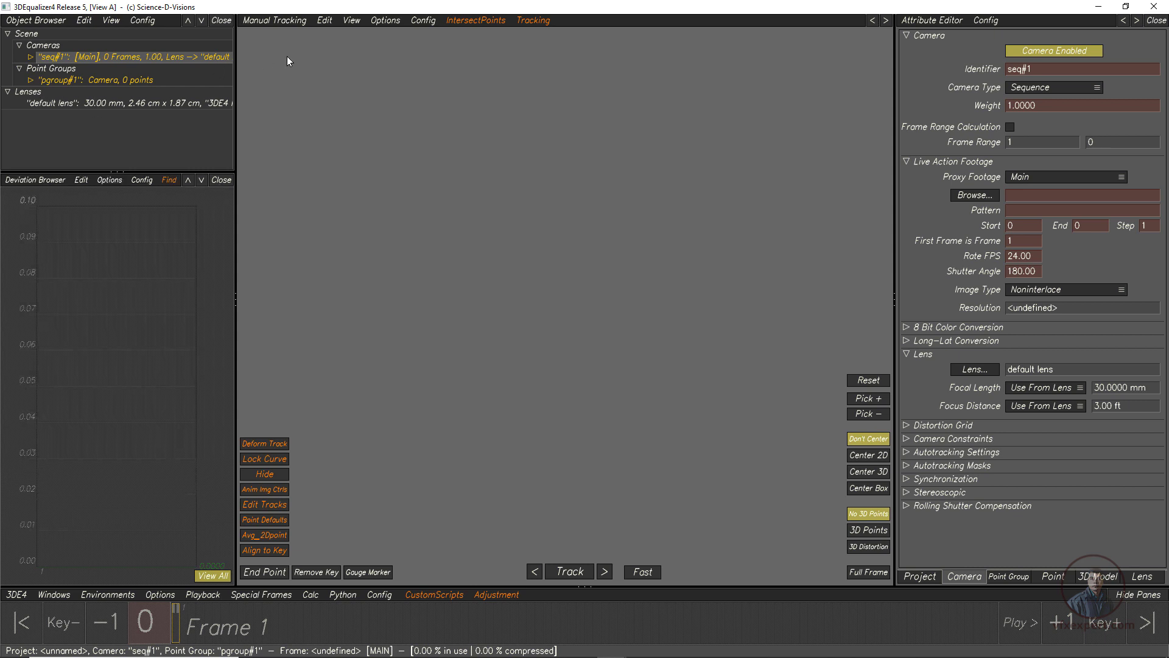
click(100, 595)
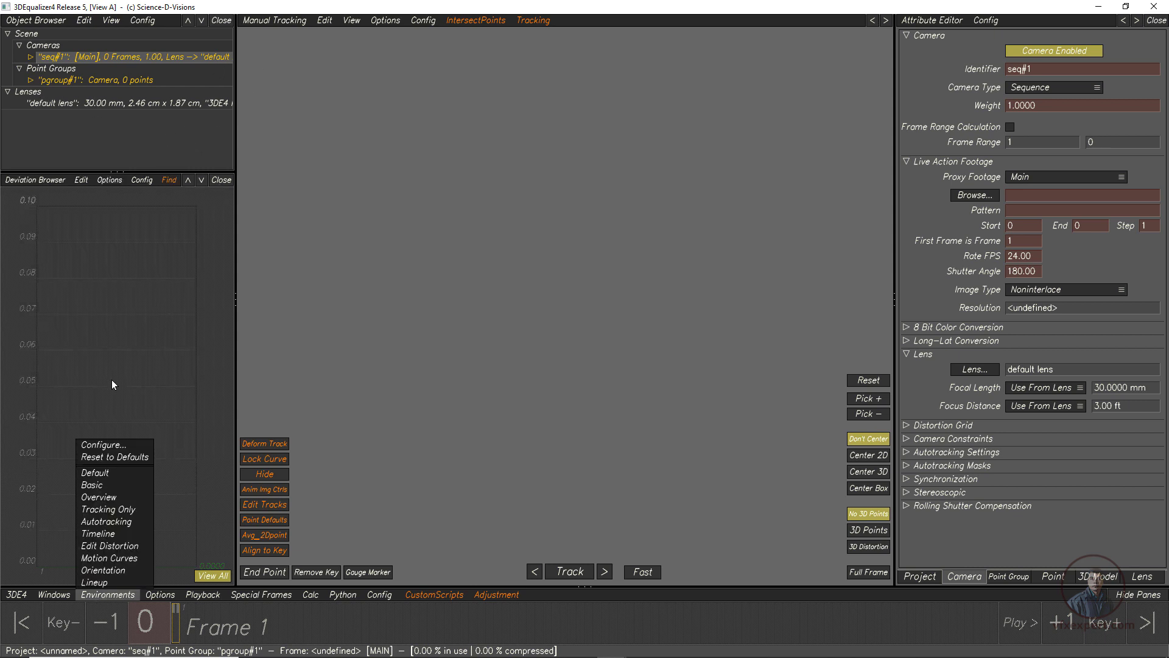
click(87, 497)
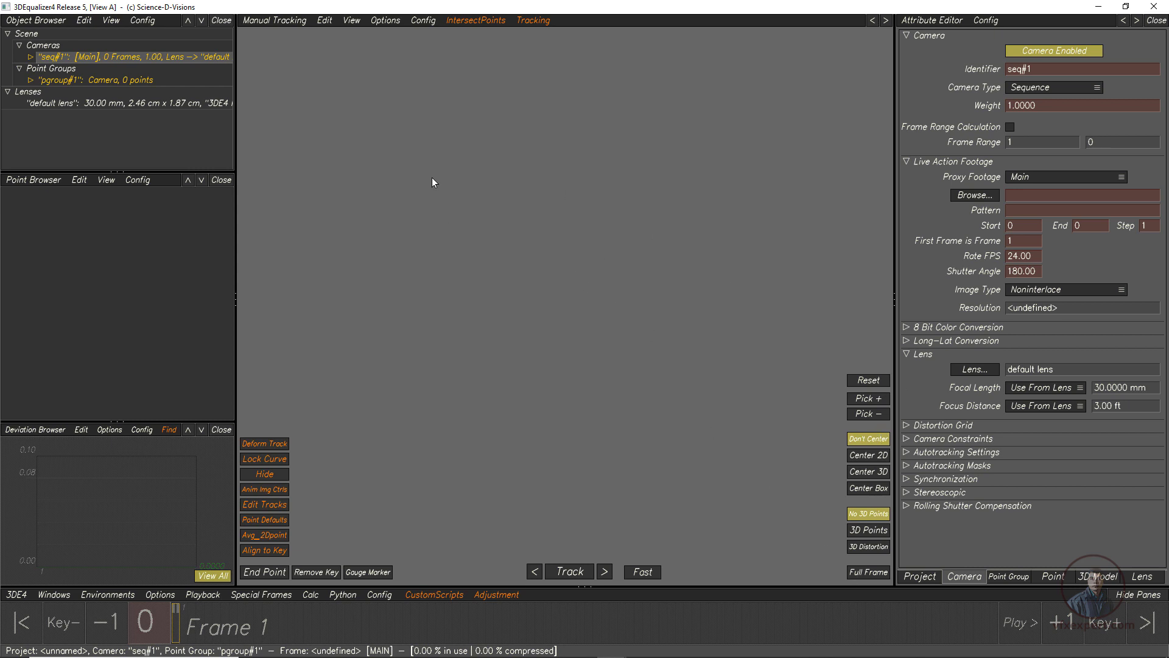
Switch the main view to the Autotracking controls and on to the Lineup controls
click(266, 21)
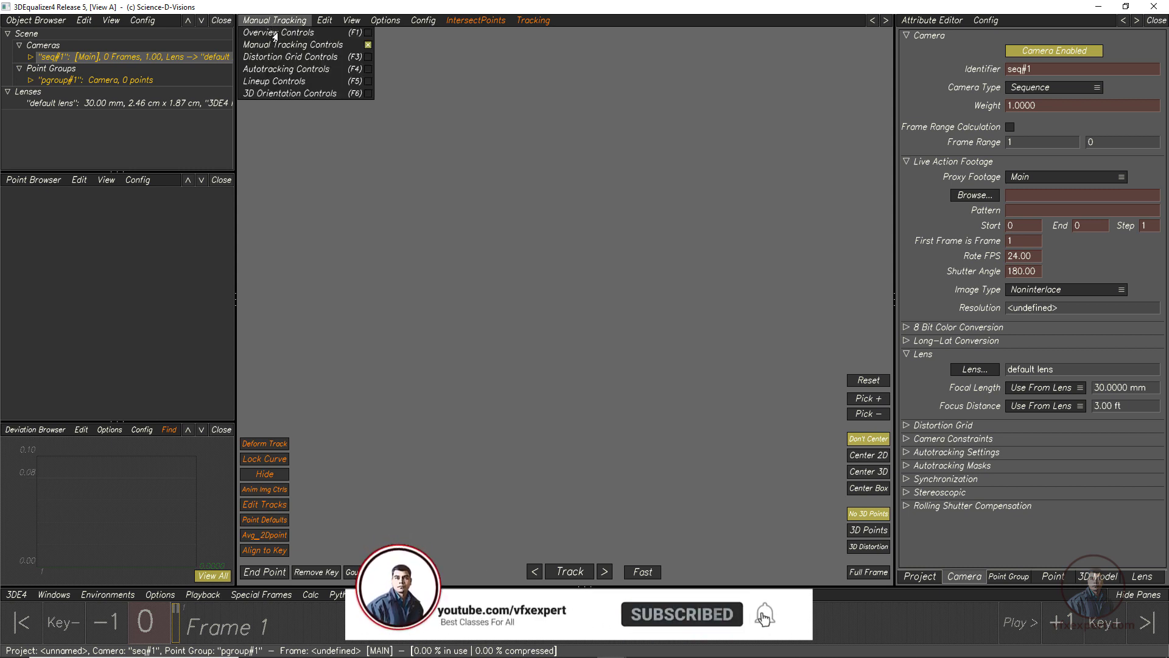
click(271, 69)
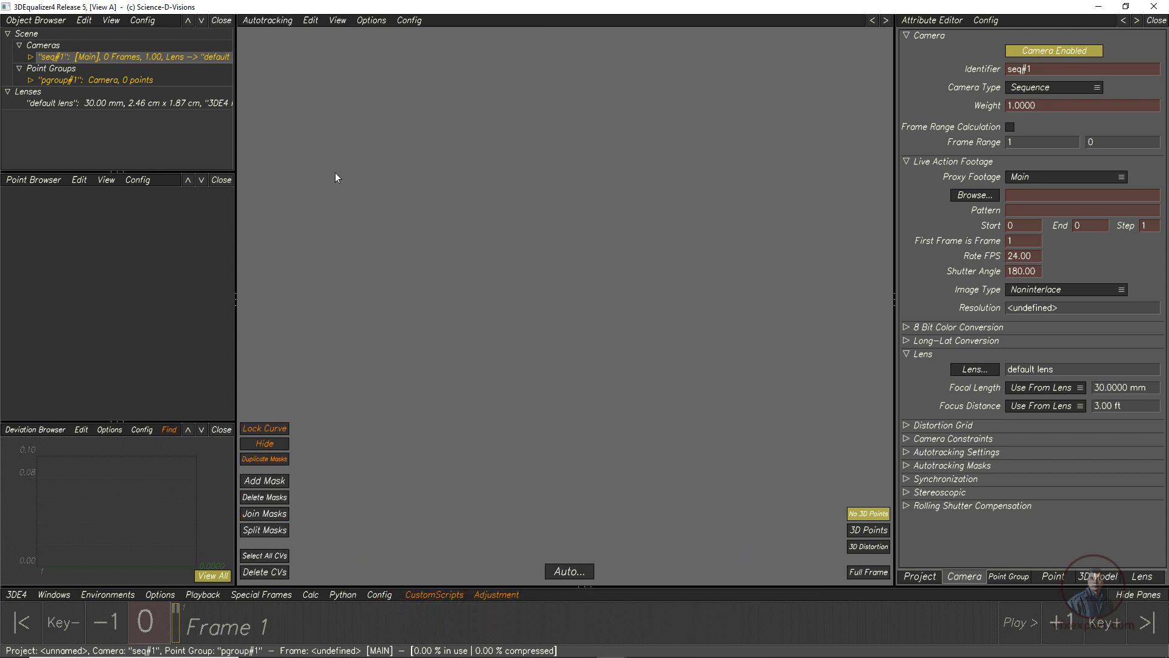
click(260, 22)
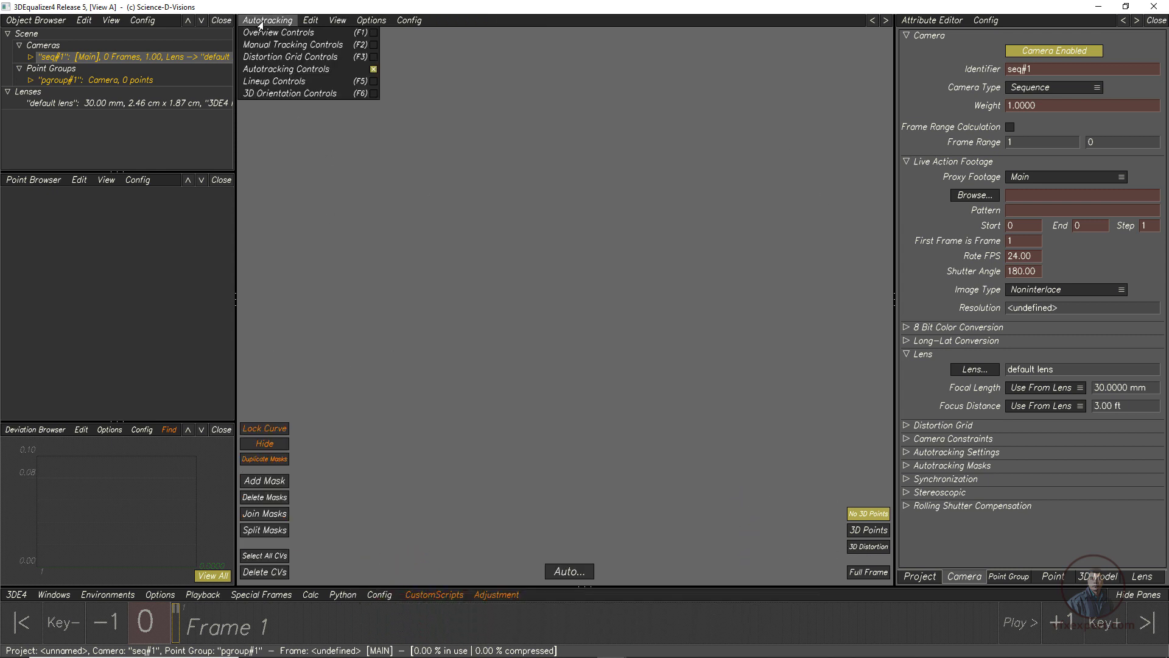
click(273, 83)
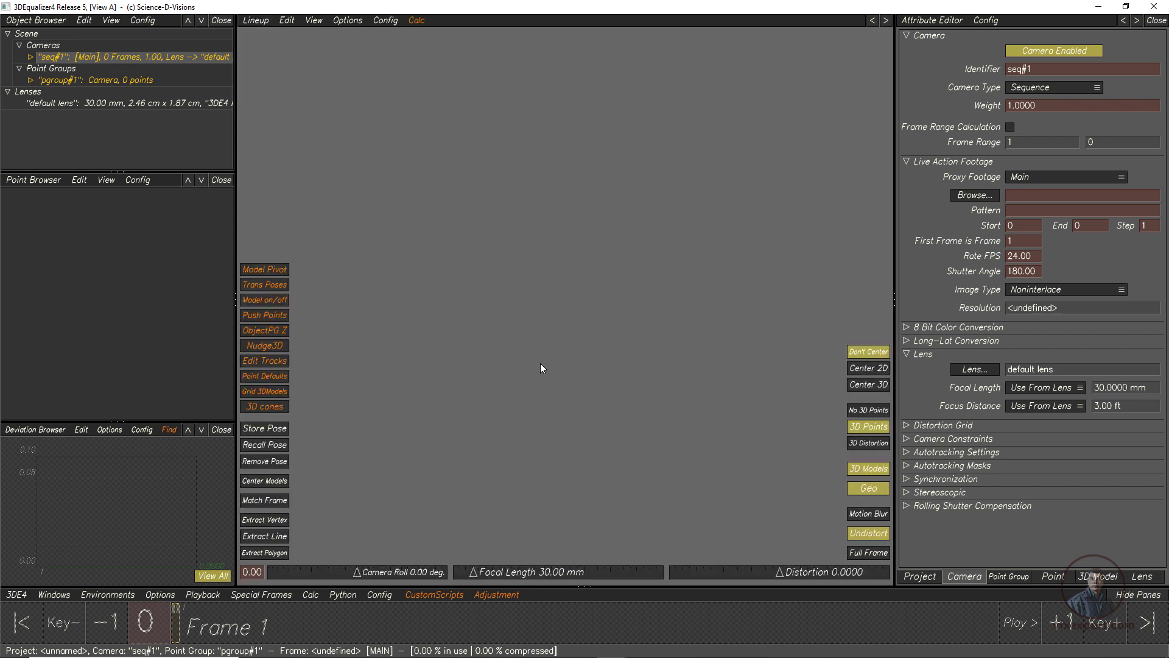
Examine the scene in the 3D Orientation controls and return the main view to the Manual Tracking controls
click(256, 21)
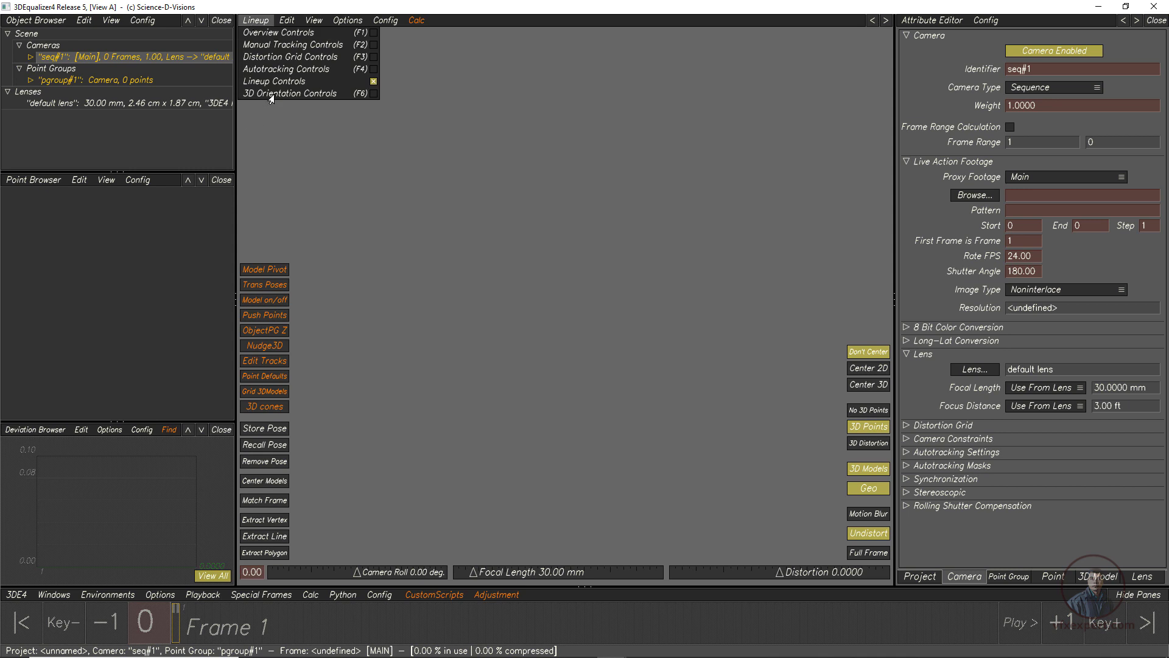
click(272, 93)
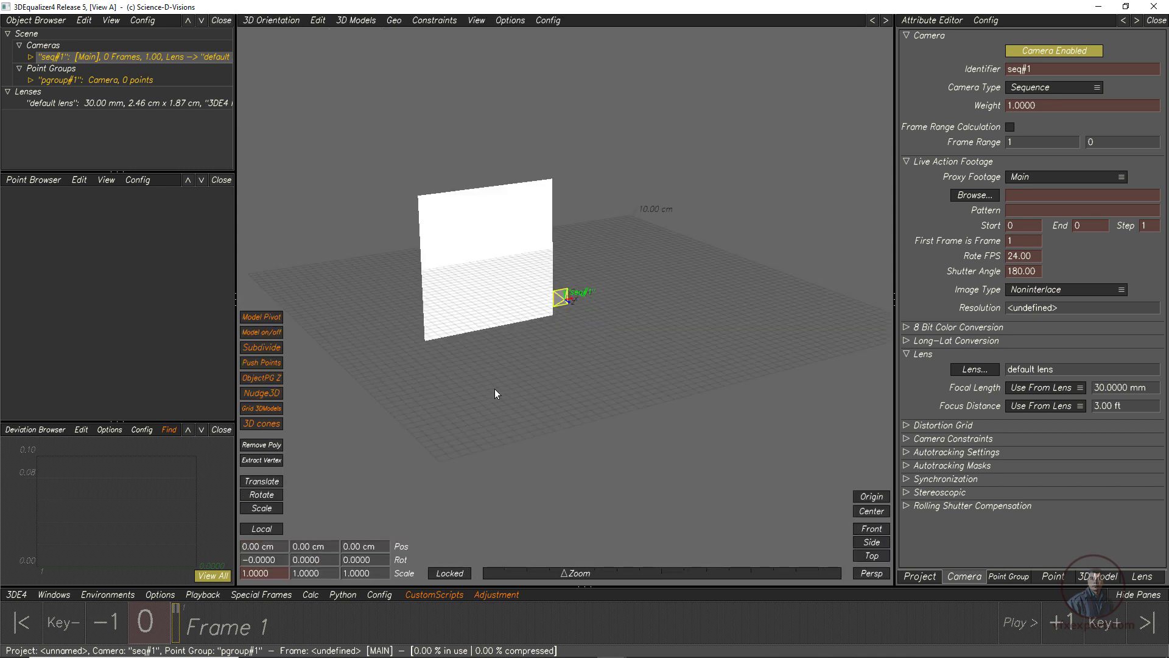
middle_drag(495, 393, 568, 428)
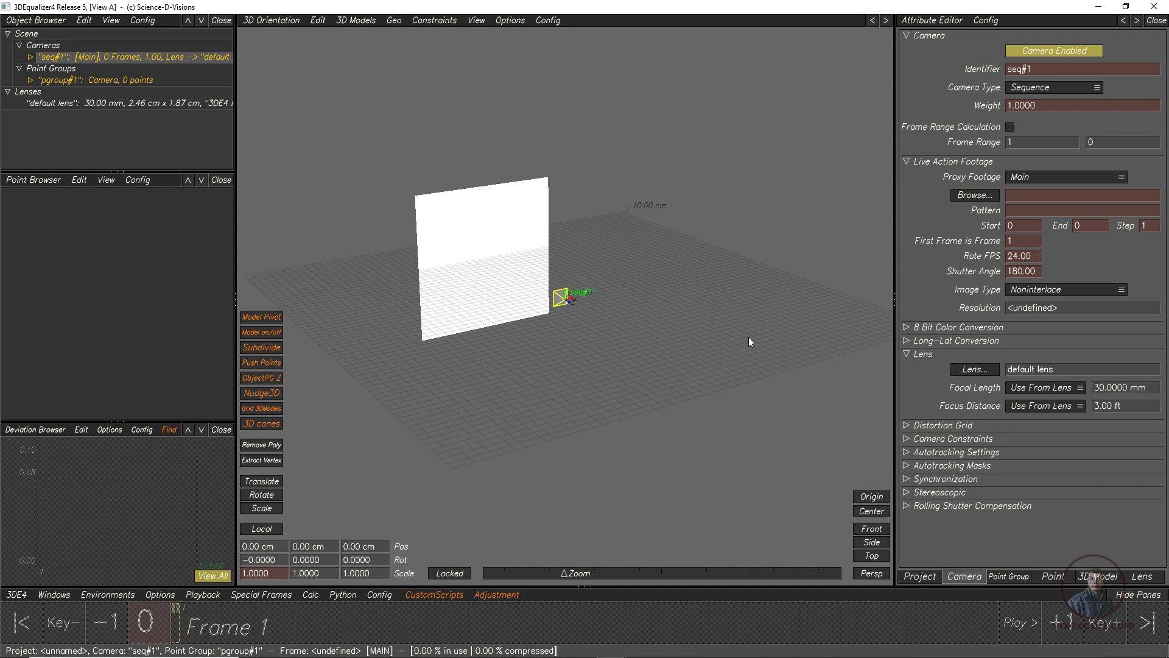
click(259, 23)
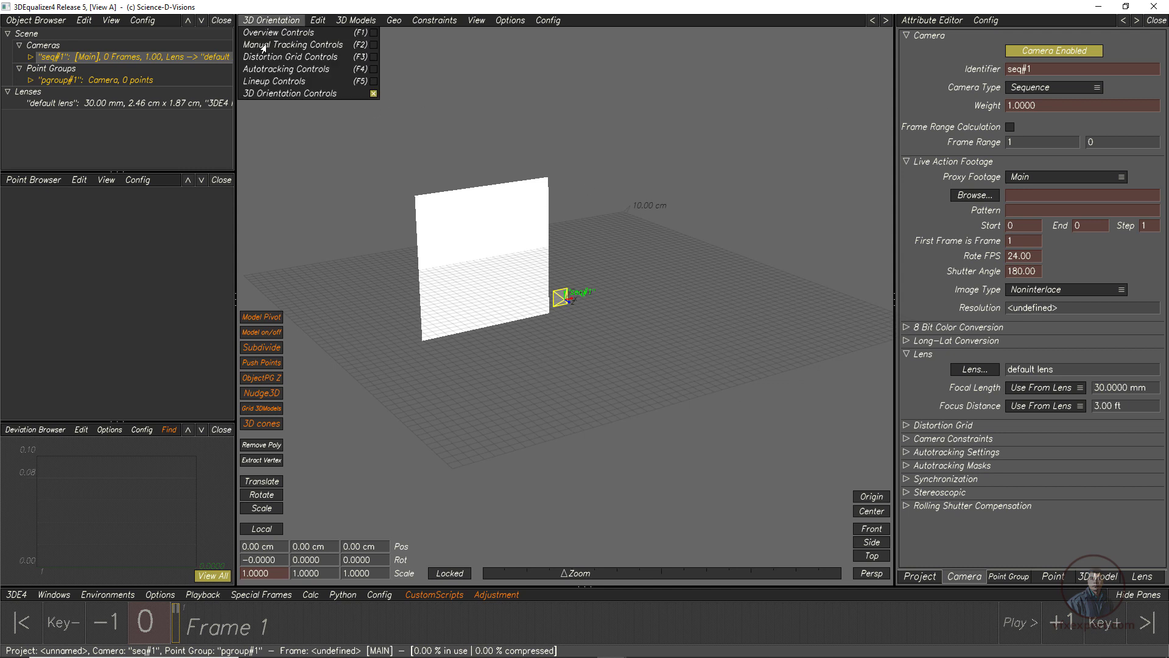
click(278, 46)
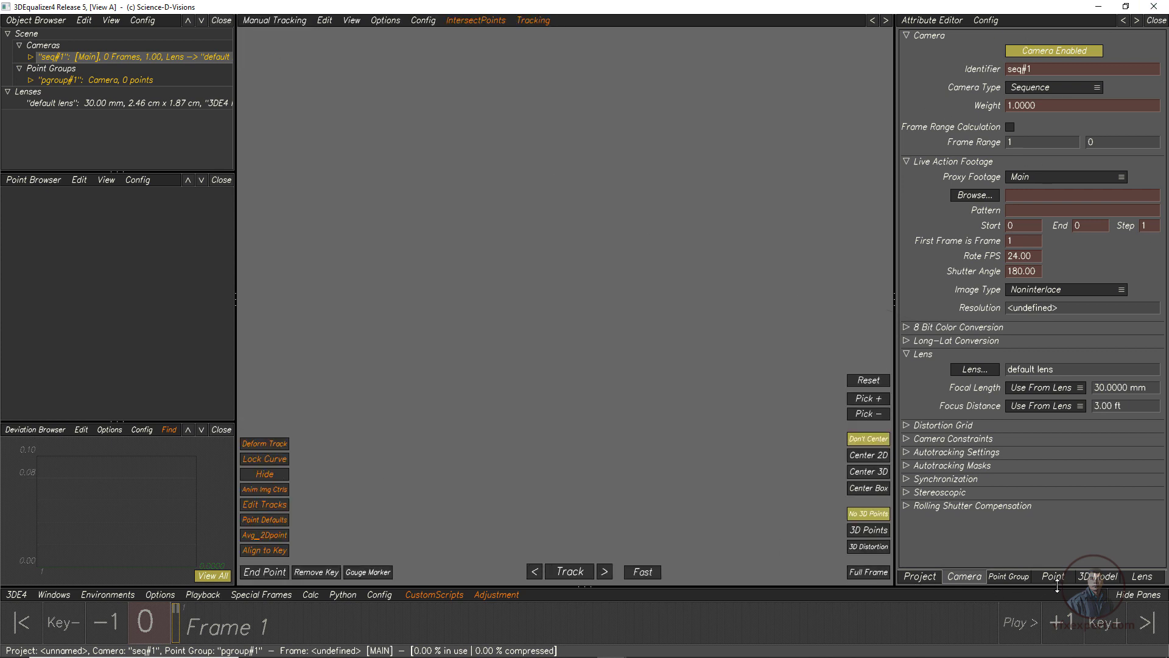
Review the Project, Camera, Point Group and Point attribute pages, ending on the Camera attributes
click(910, 579)
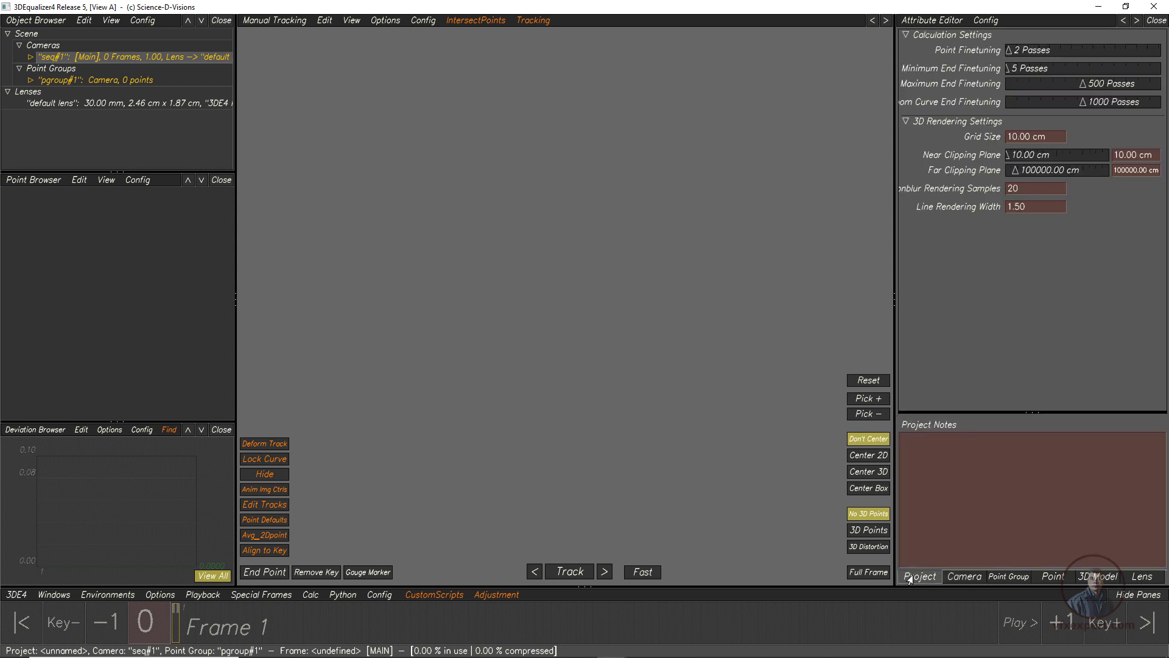
click(965, 576)
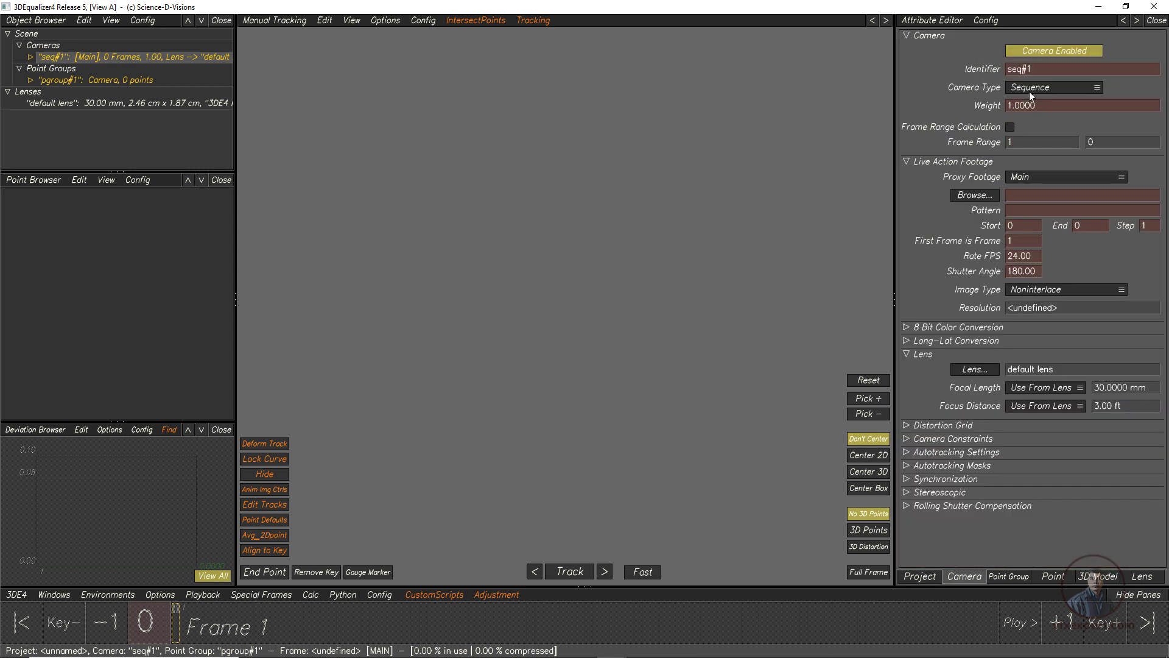
click(1009, 576)
click(1054, 576)
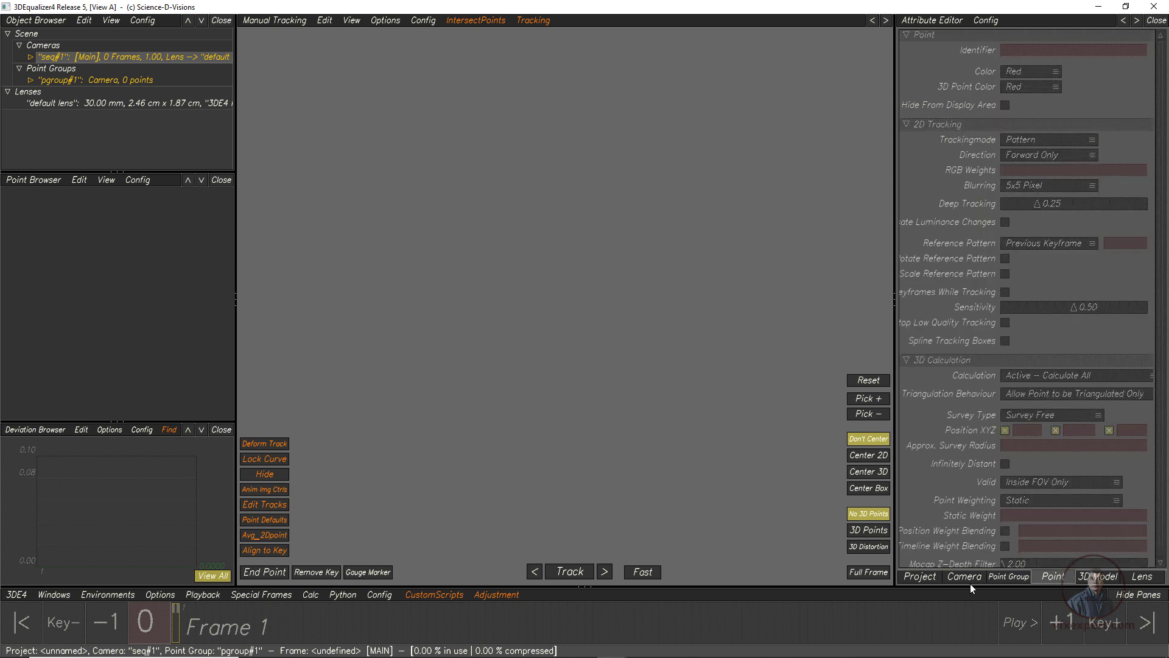
click(958, 581)
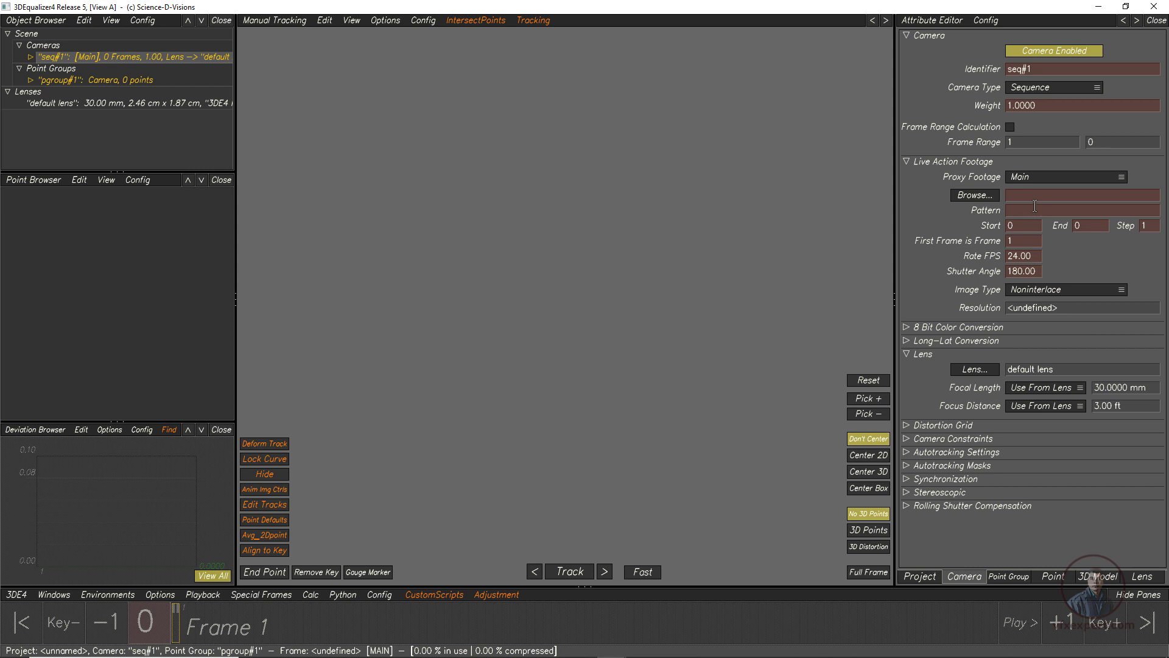
Reselect the camera seq#1, and select the point group pgroup#1 to view its attributes
click(44, 55)
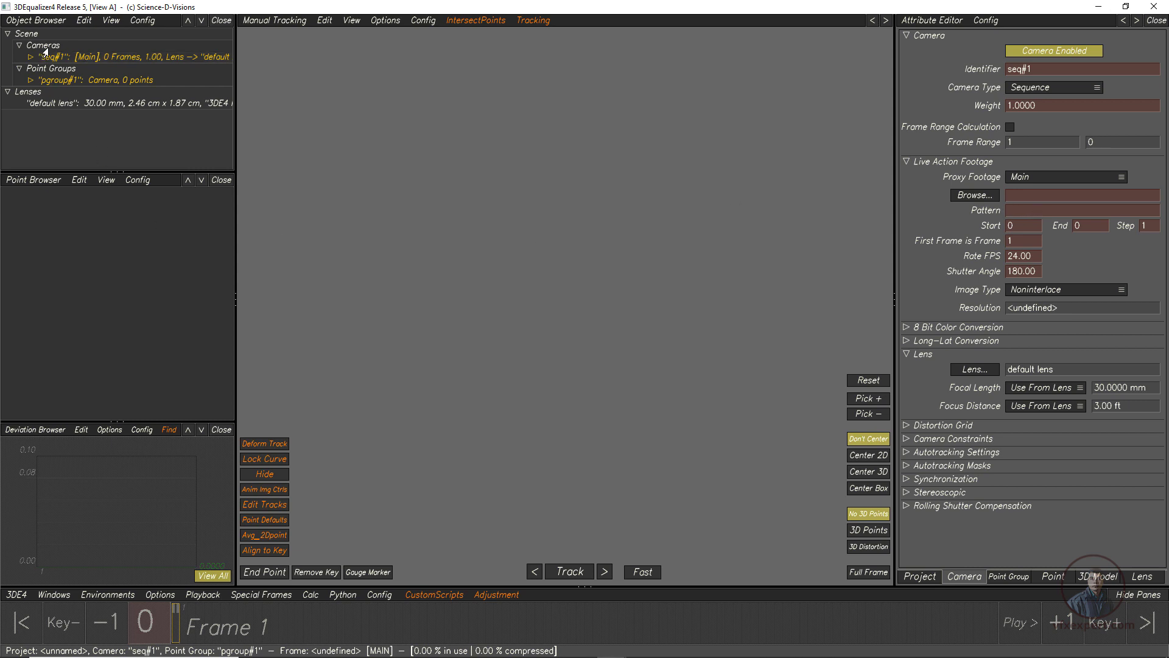
click(86, 56)
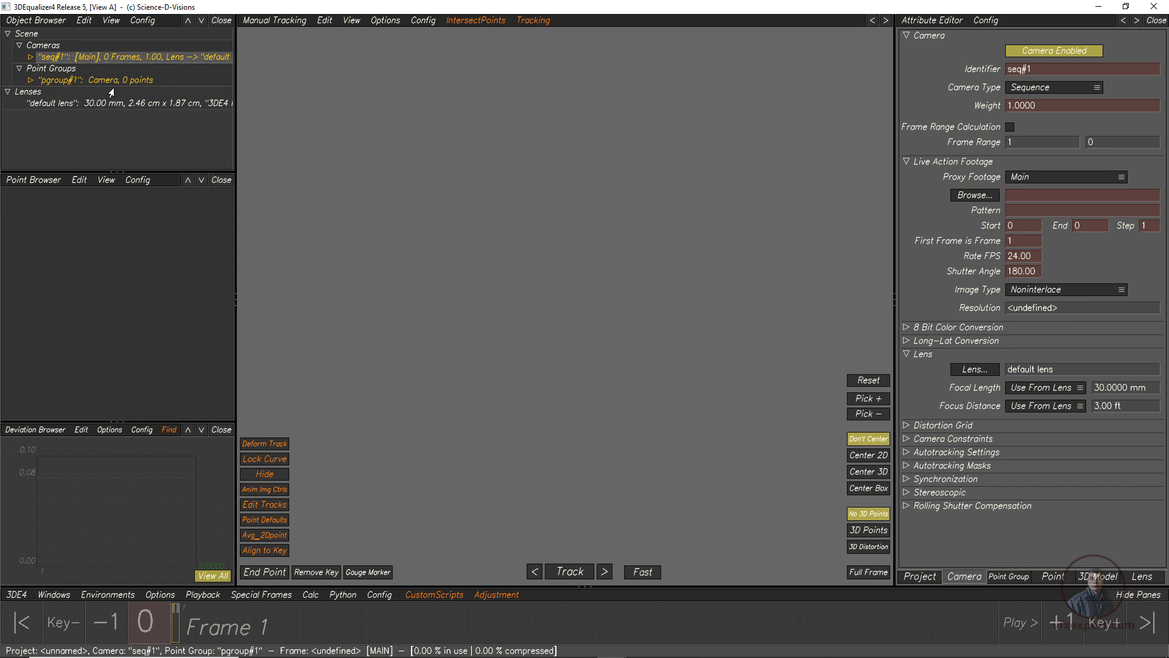
click(107, 79)
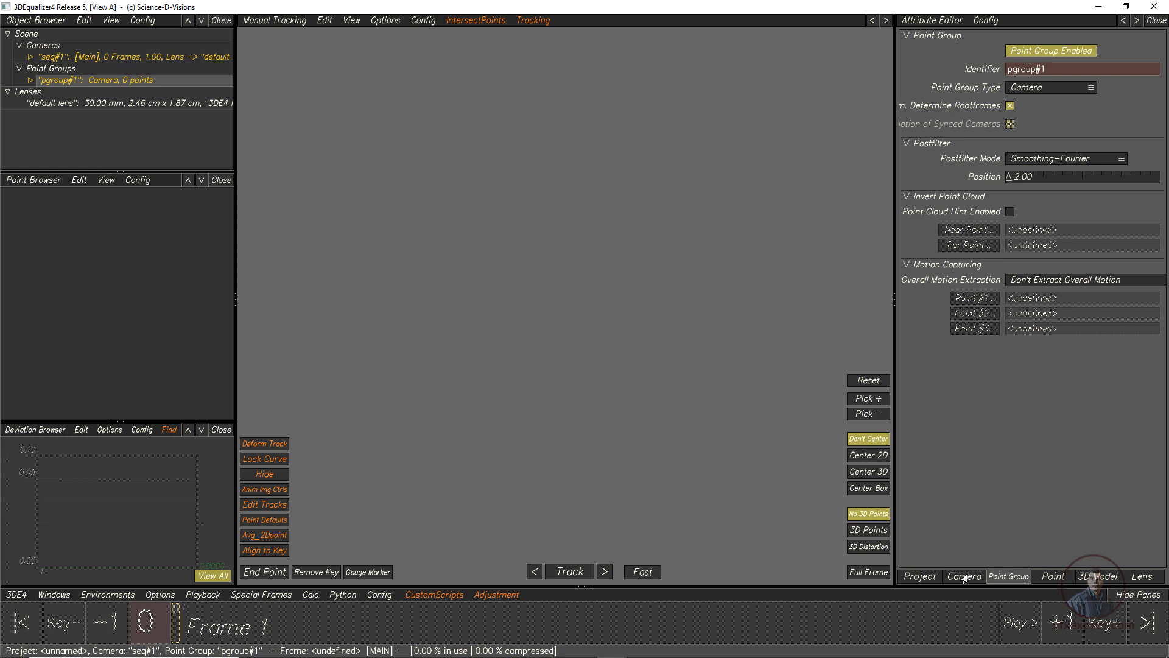
Select the camera seq#1 and browse for its live action footage in the New Vfx Footage\3DE folder on drive f
click(68, 58)
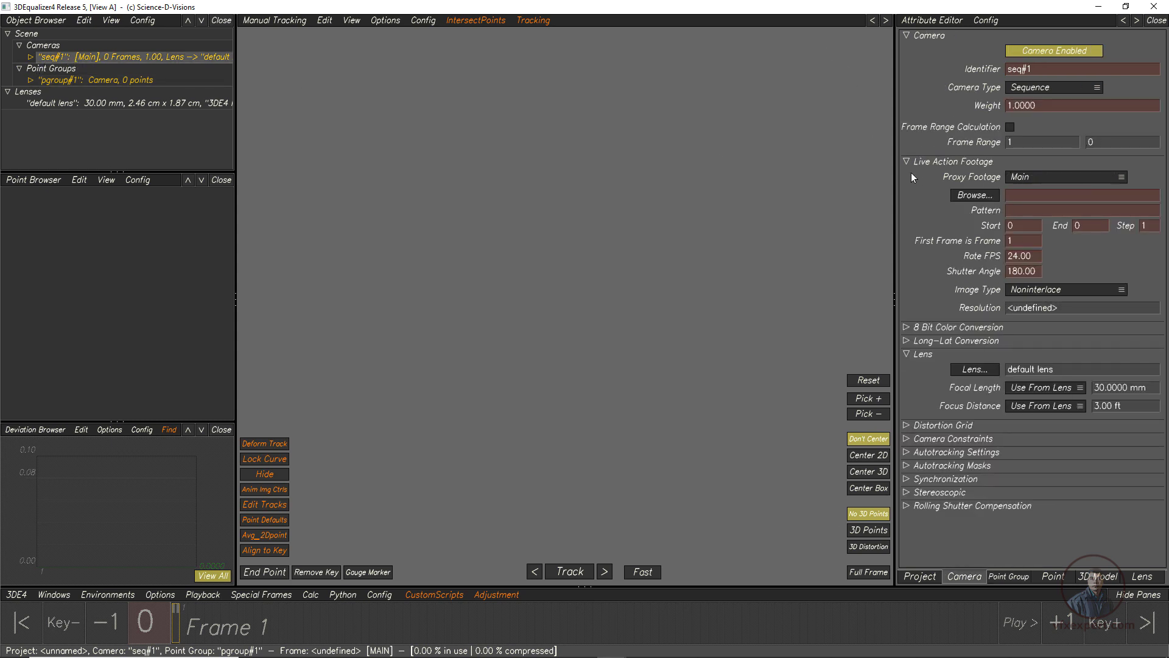
click(974, 200)
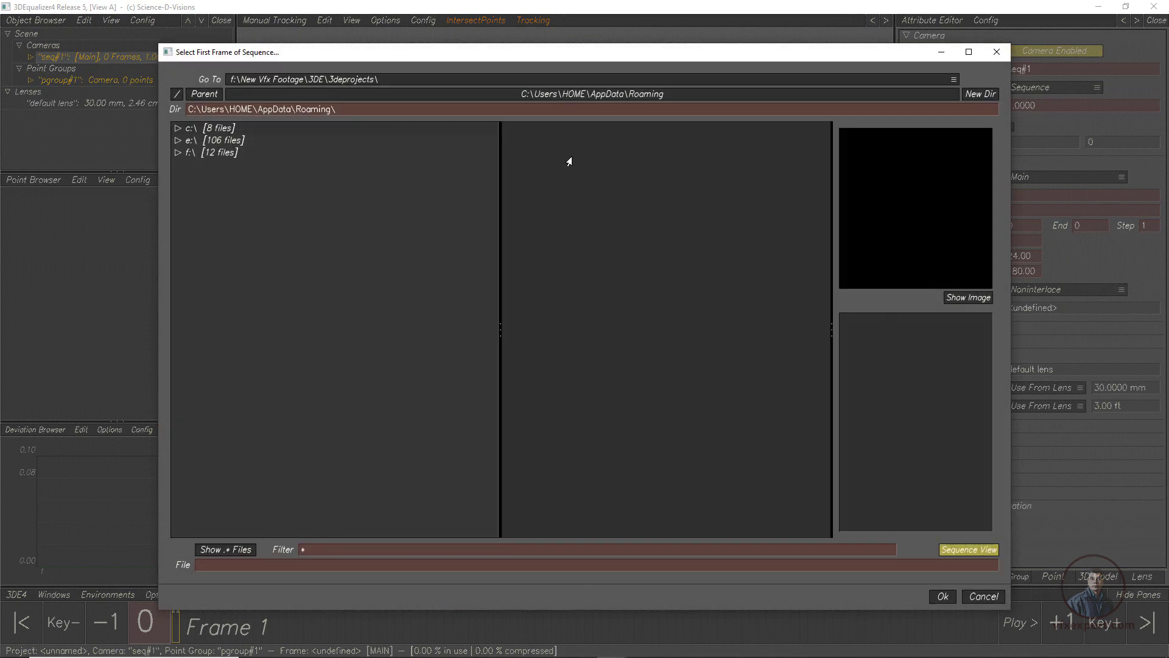
click(177, 153)
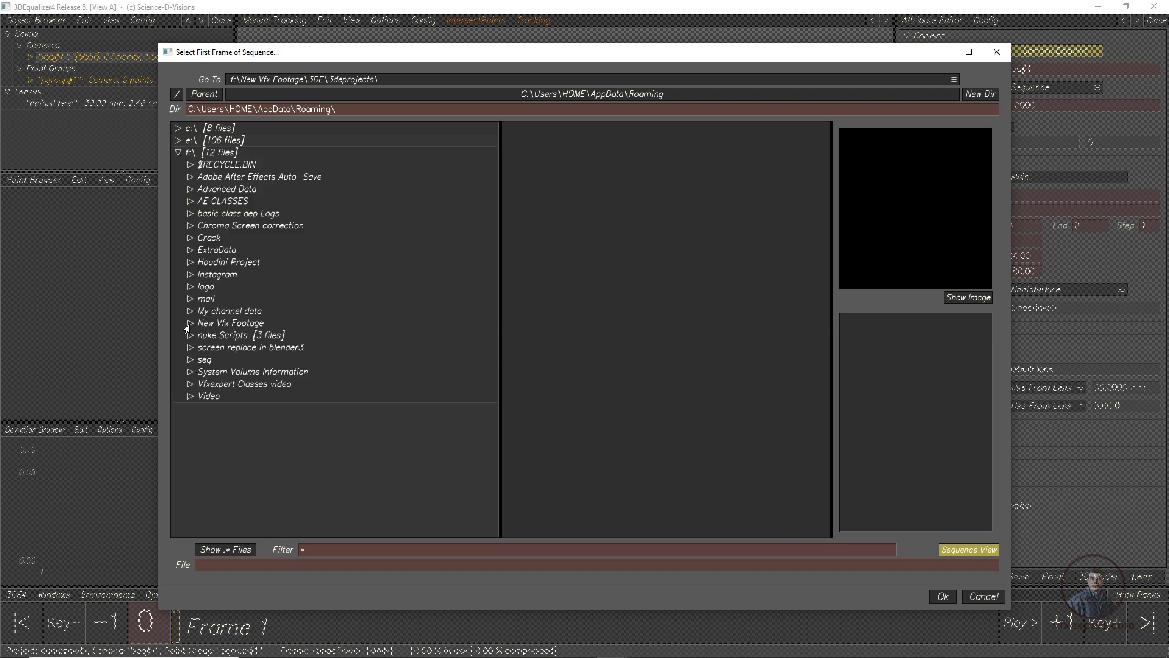
click(190, 322)
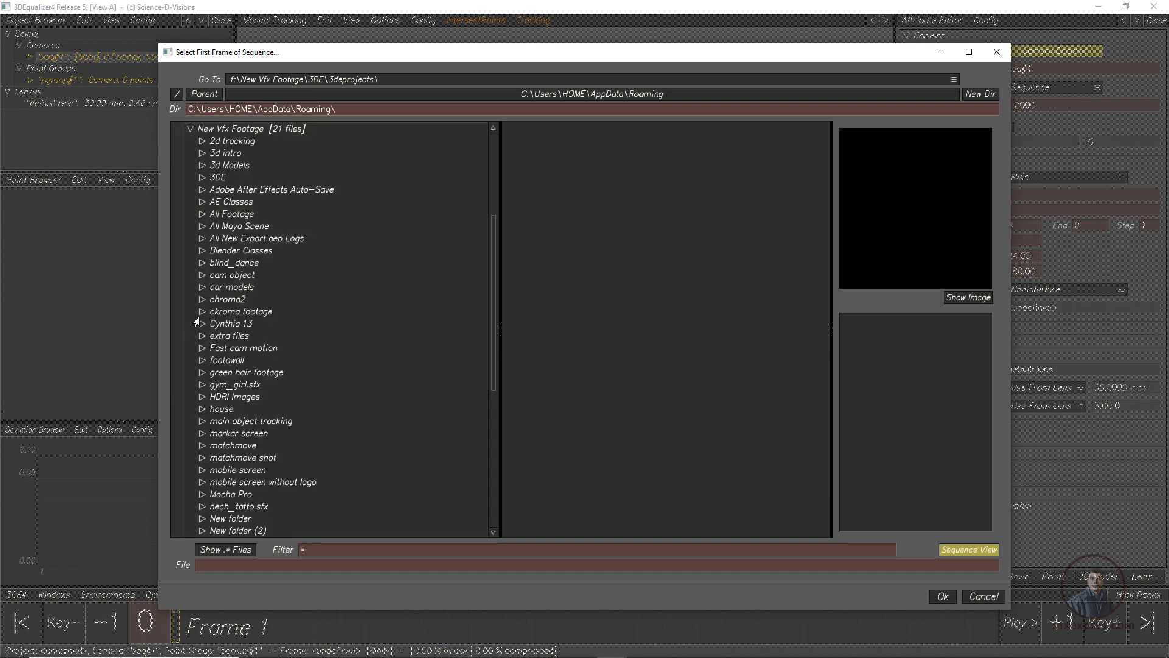
click(217, 178)
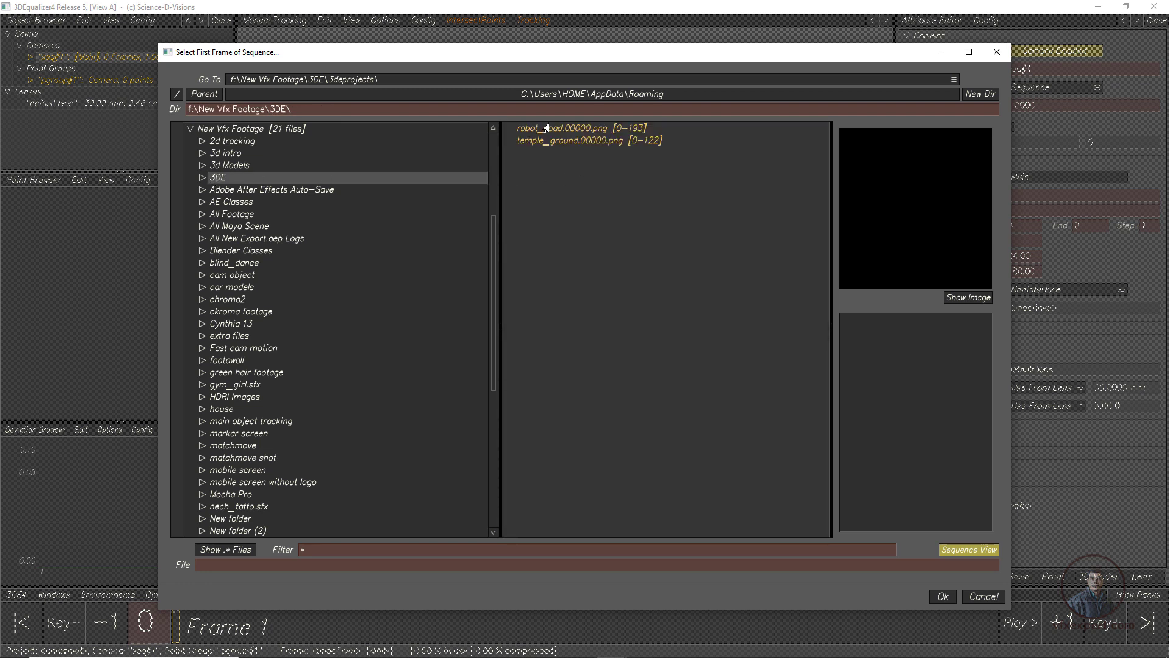
Compare the robot_road and temple_ground sequences, and load temple_ground.00000.png as the camera's footage
click(595, 129)
click(585, 140)
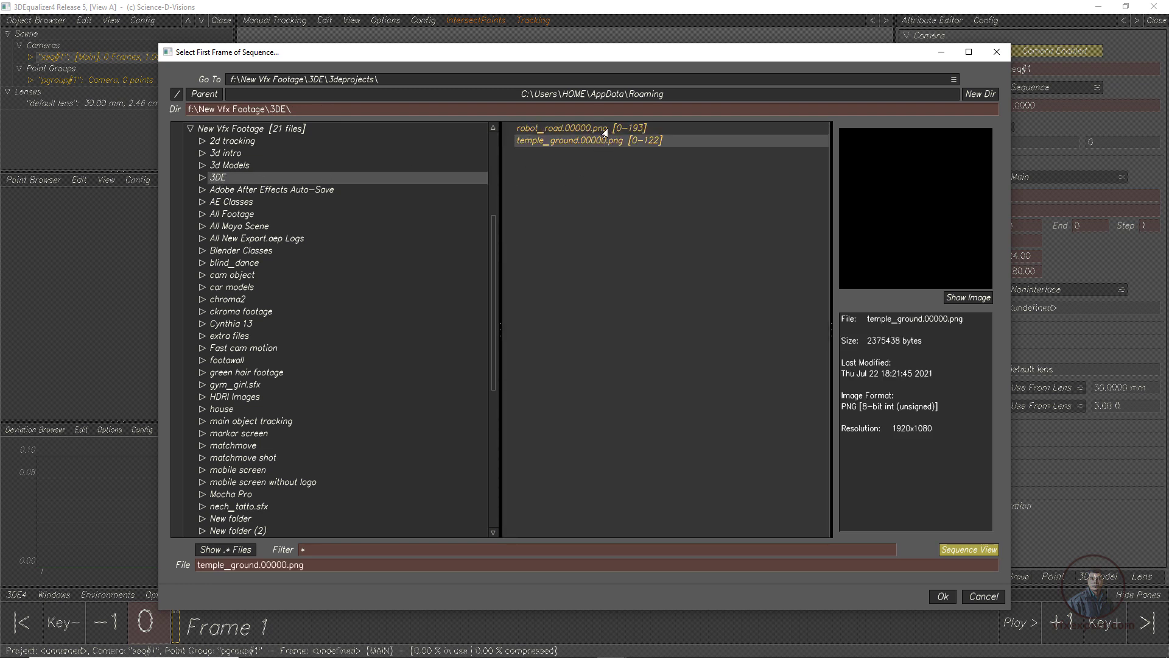
click(599, 129)
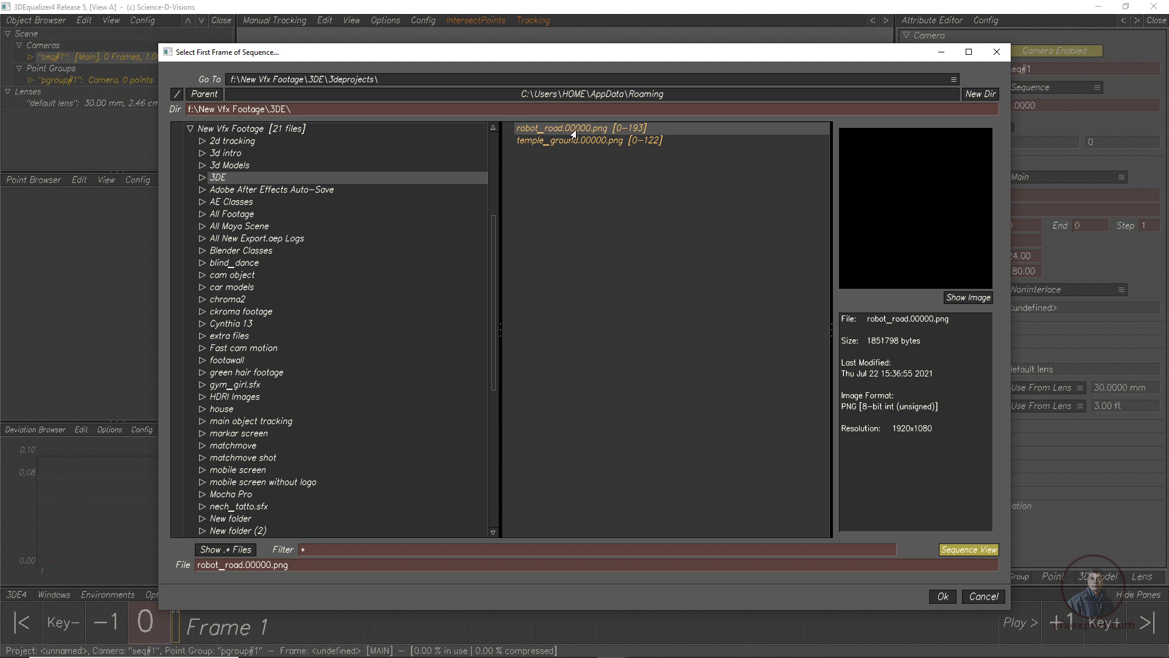
click(576, 141)
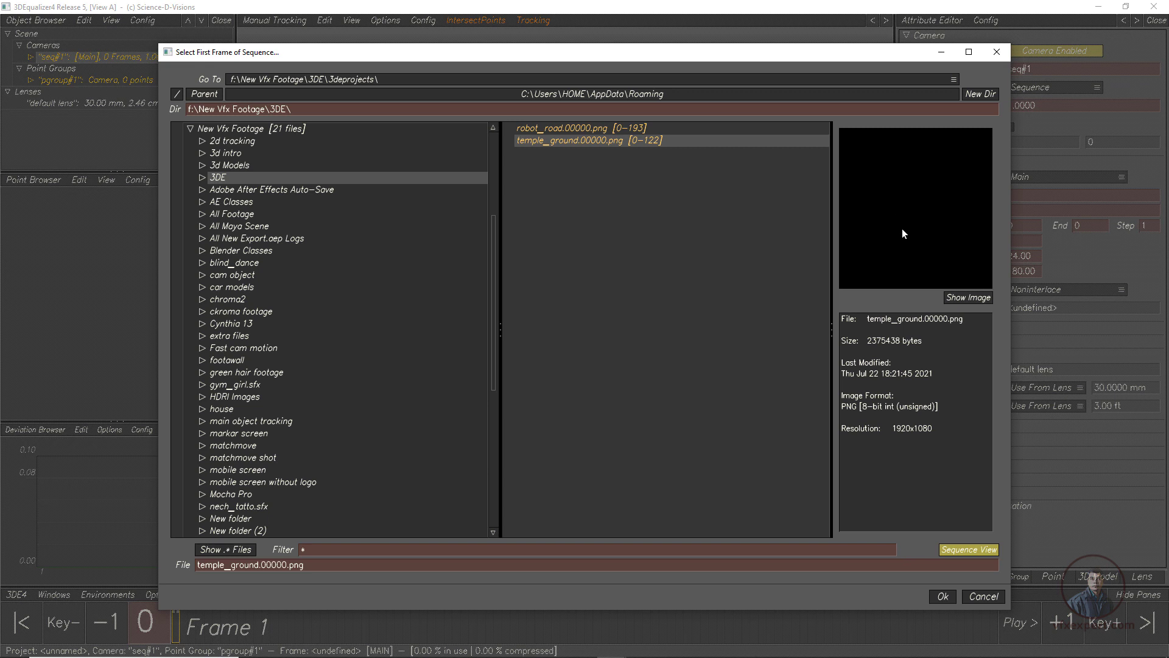
click(942, 597)
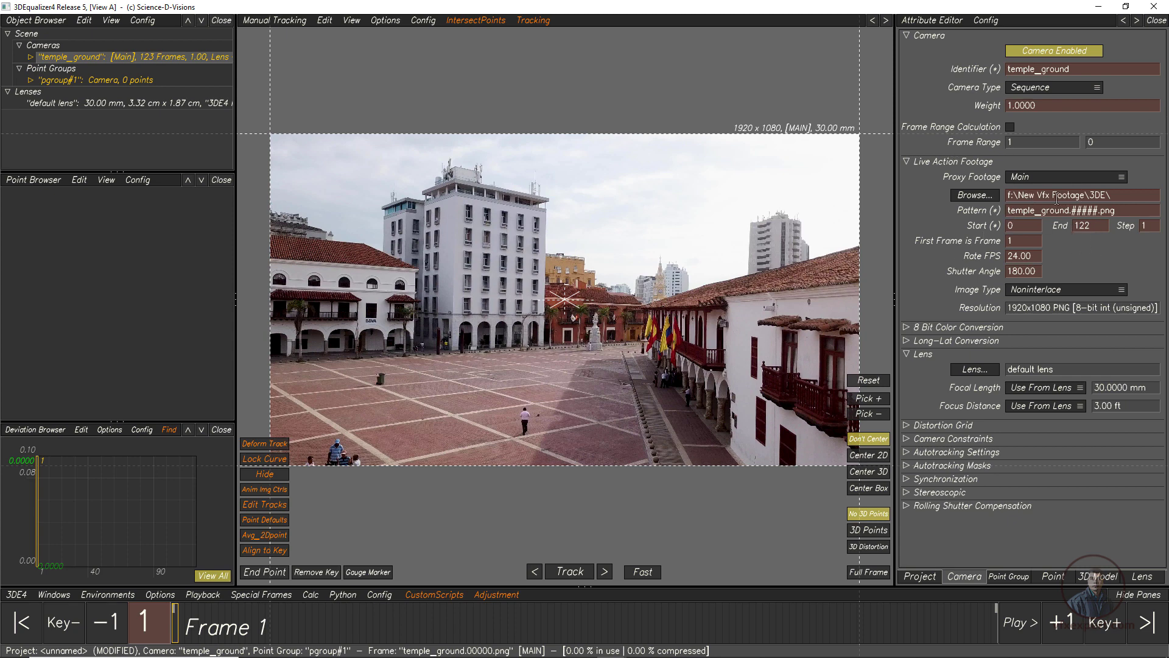
Review the footage path, file pattern and frame range, and set the camera's frame rate to 24.00 fps
drag(1114, 195, 1059, 196)
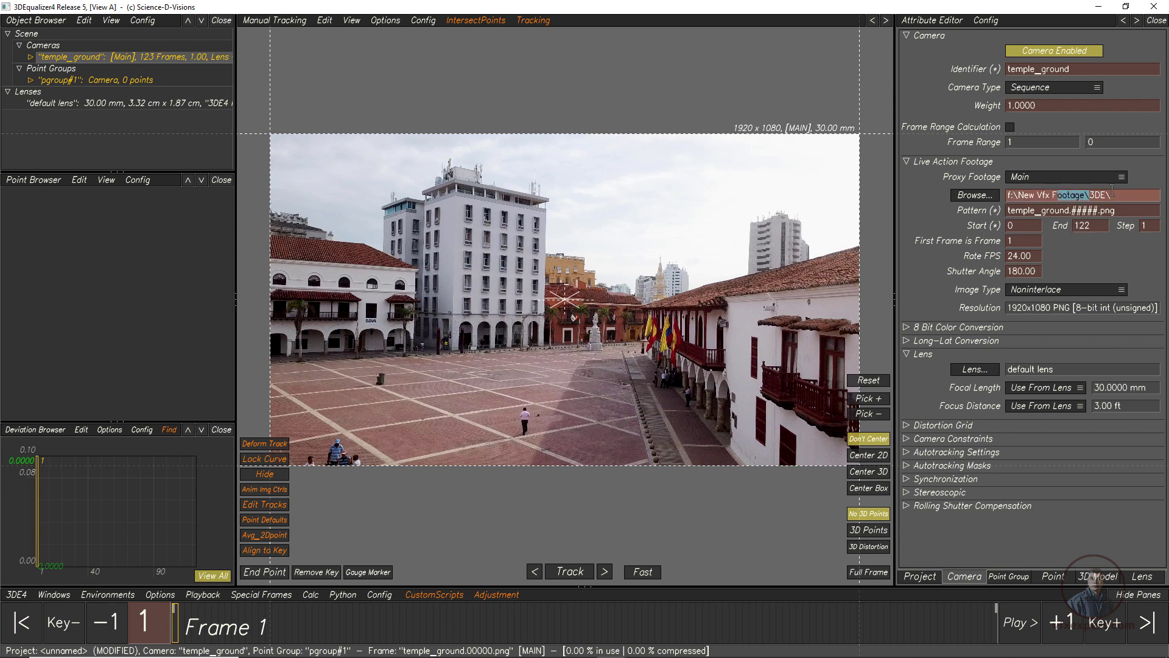
click(1043, 212)
click(1025, 226)
drag(1093, 226, 1011, 255)
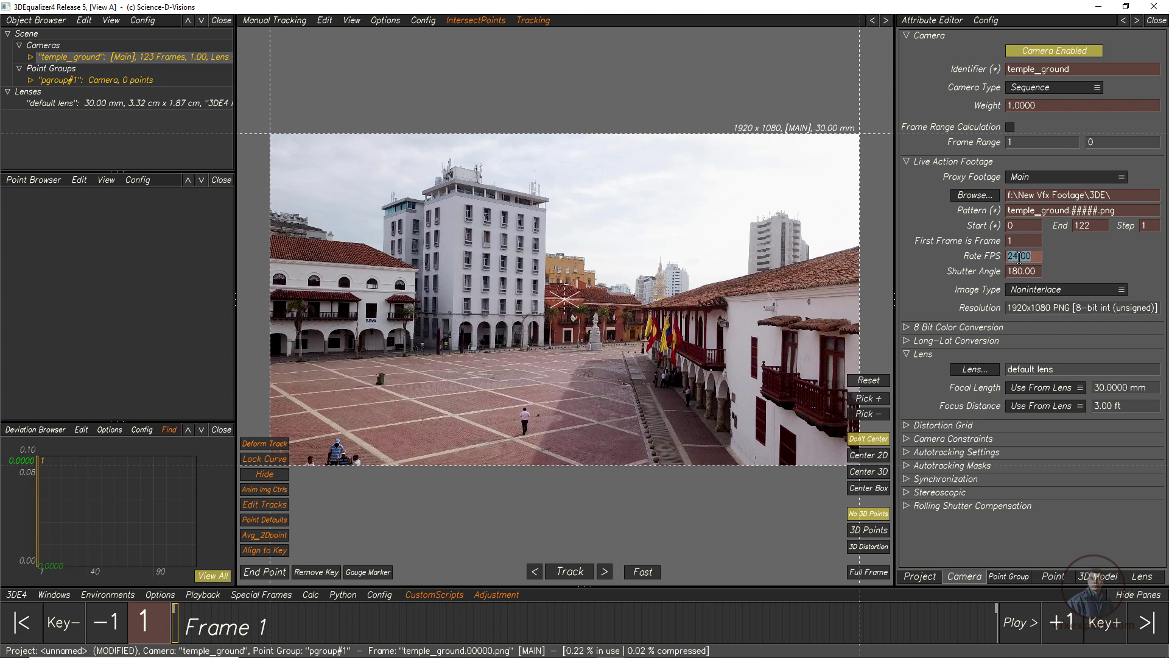
click(1039, 258)
drag(1036, 256, 1005, 257)
click(1036, 258)
Export the buffer compression file for the temple_ground footage and look over the option to import one
click(205, 597)
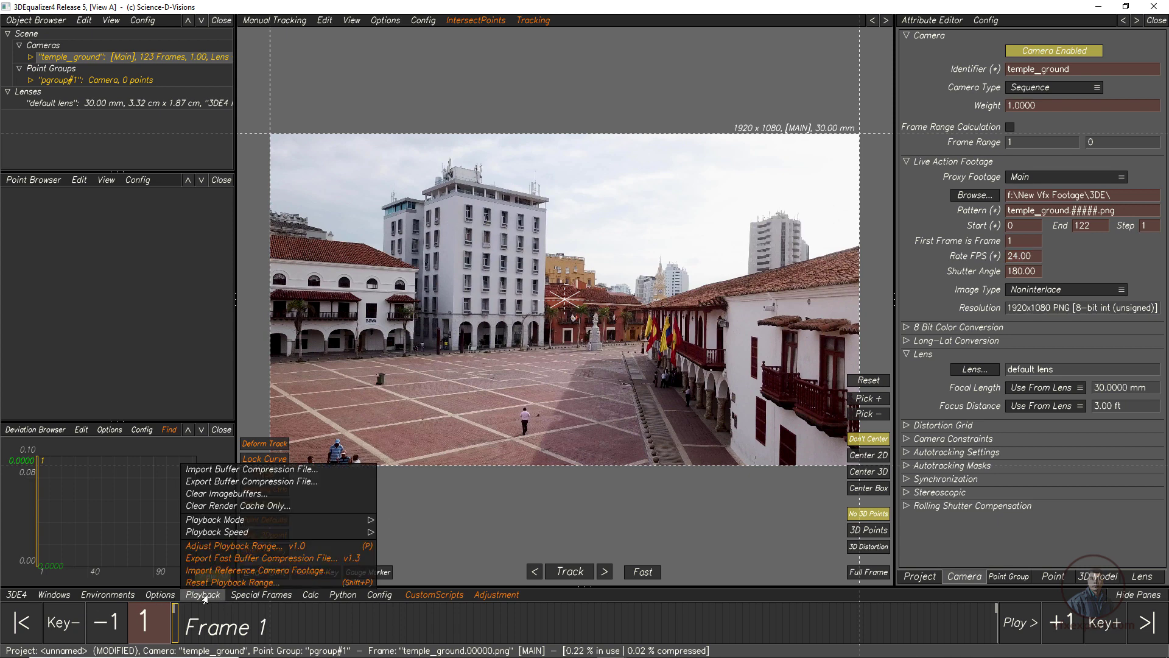
click(224, 483)
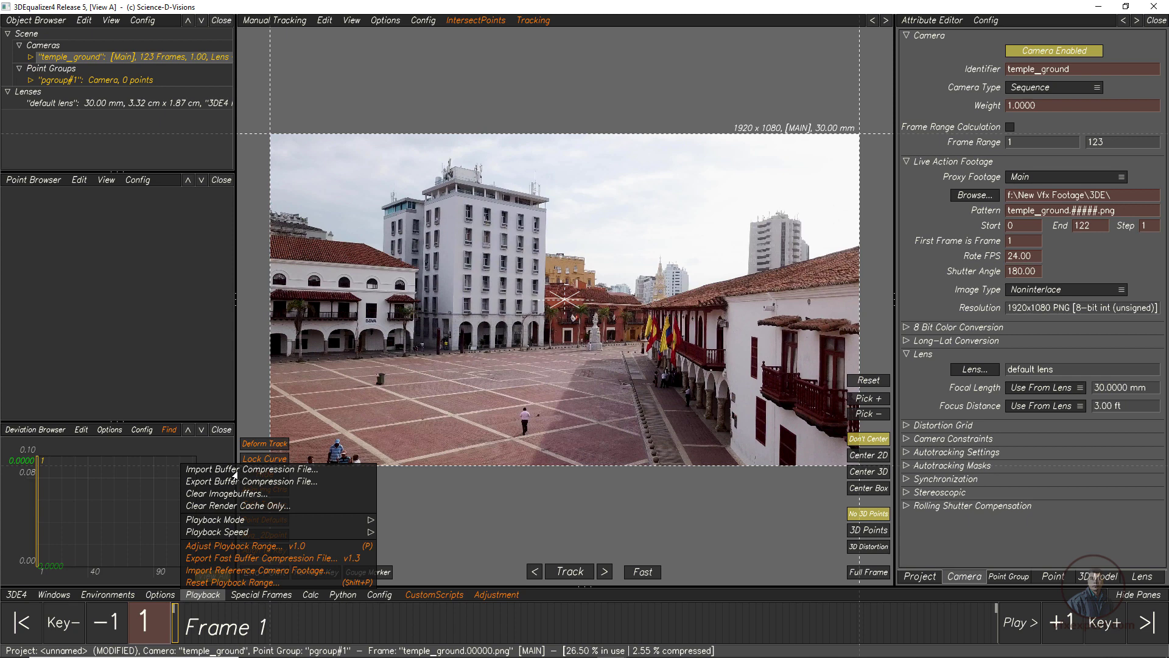
click(235, 474)
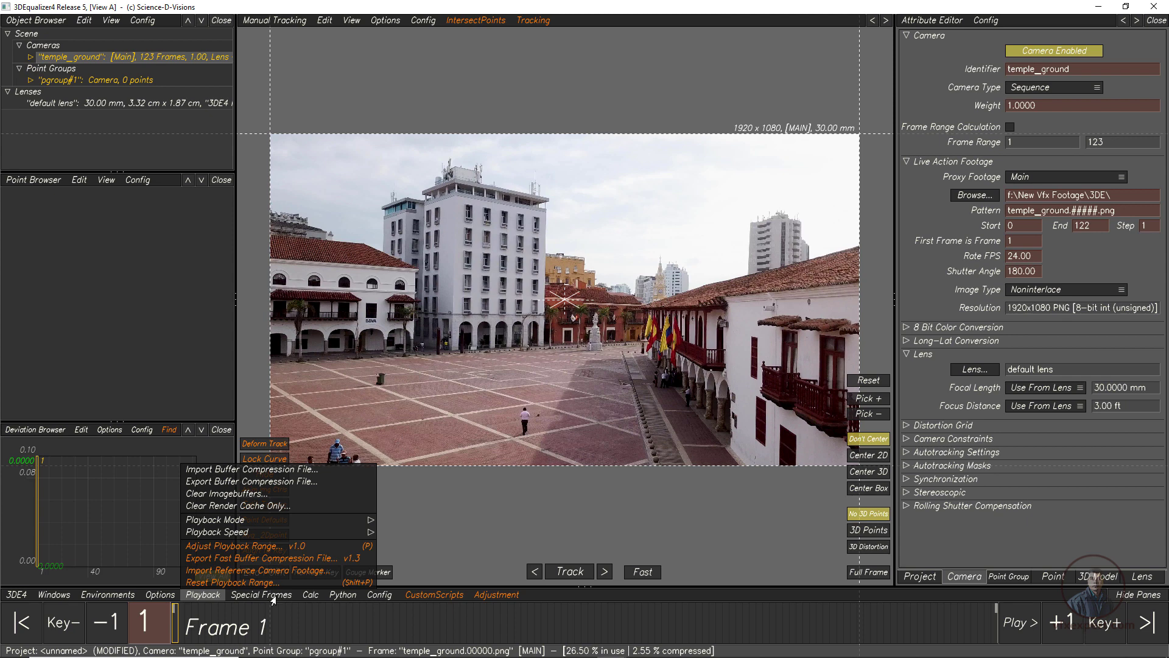
click(214, 600)
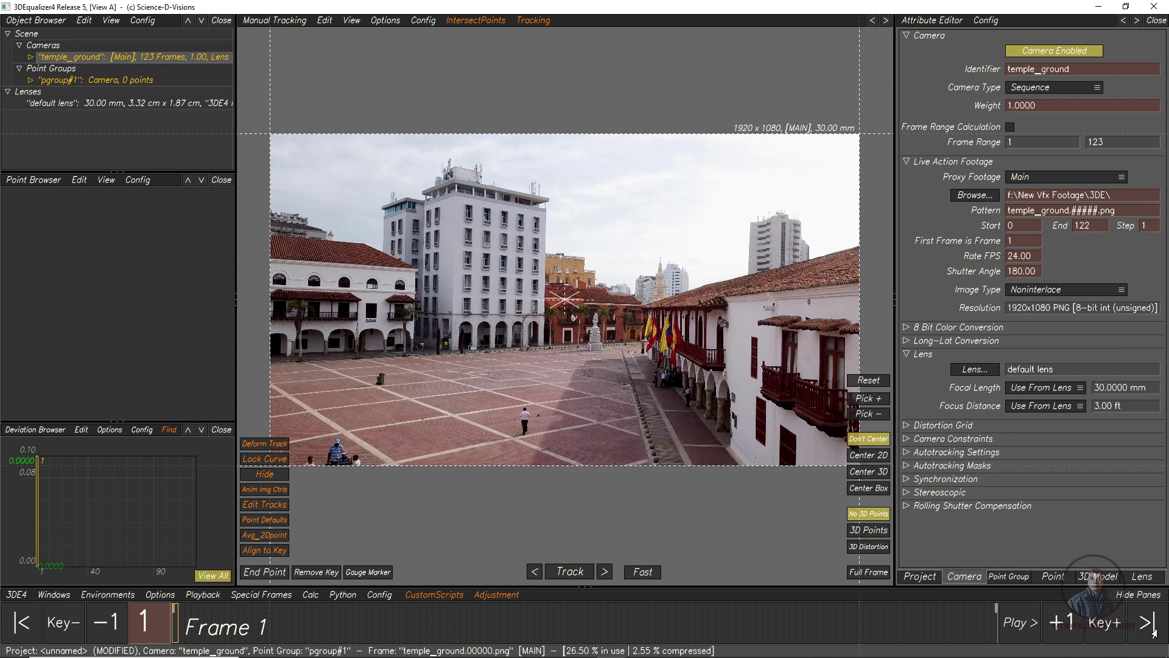
Play the temple_ground footage and stop it, twice in a row
click(1018, 623)
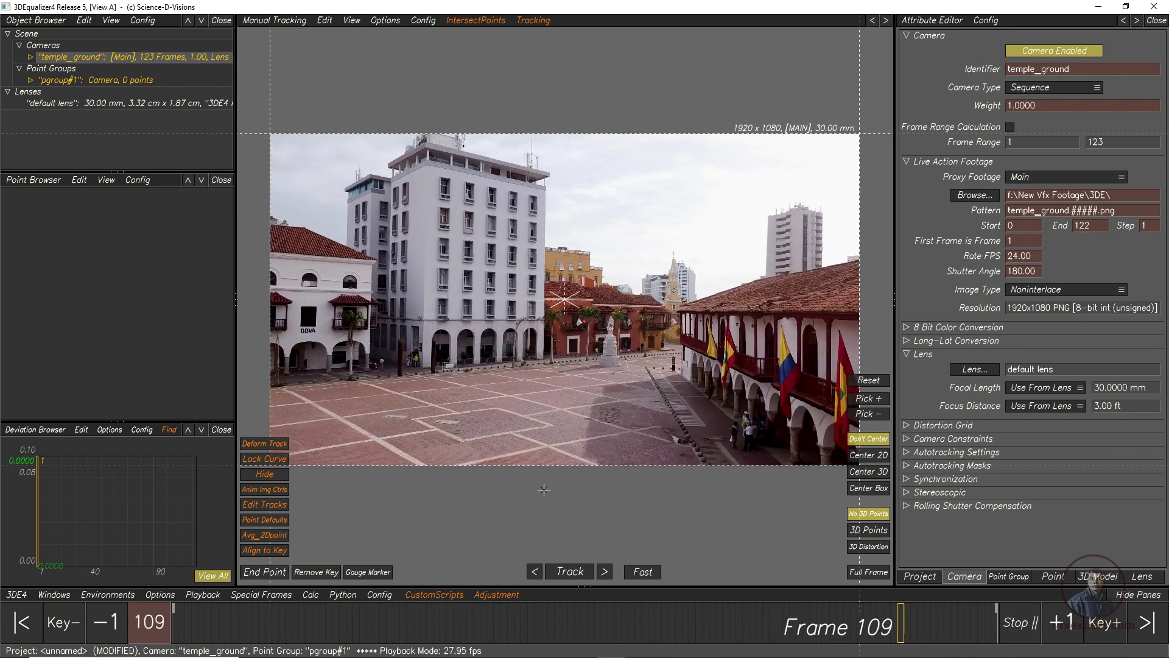
click(1017, 624)
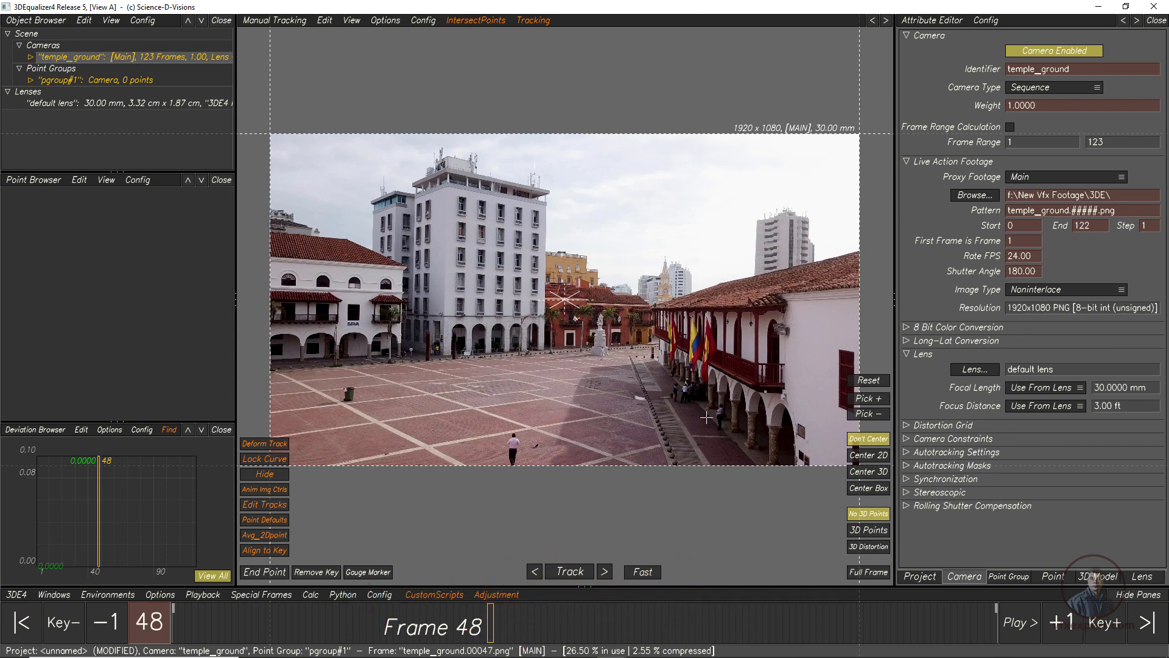
click(1008, 627)
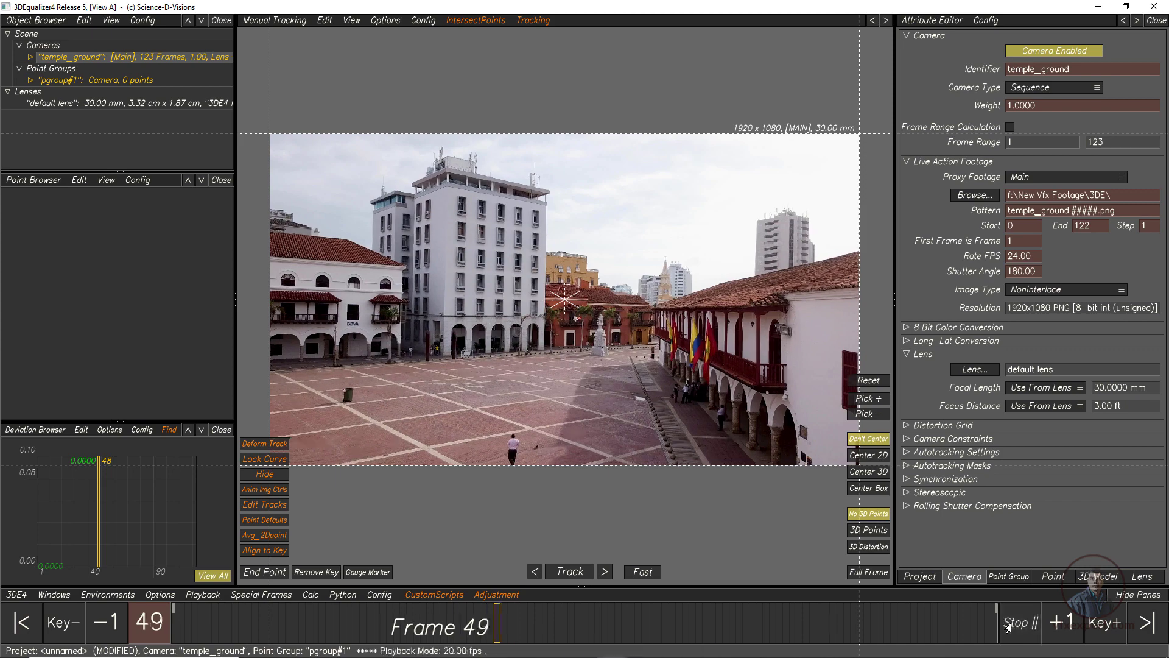
click(1011, 629)
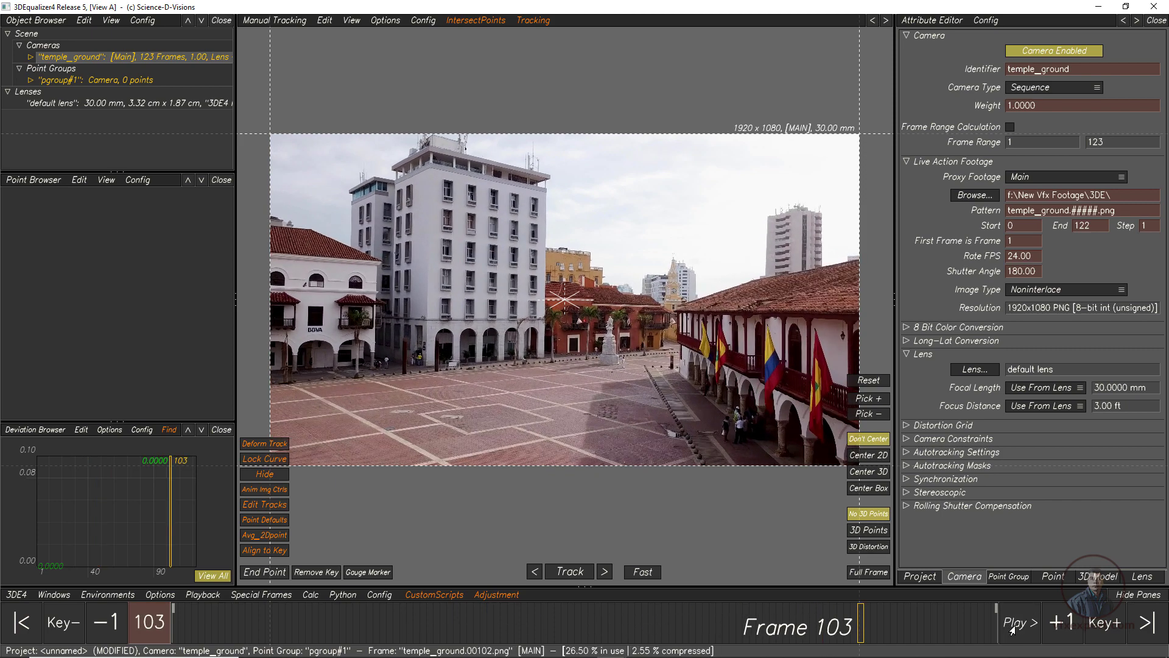
Advance the footage by two single frames, jump to the last frame, and return to the first frame
click(1058, 629)
click(1059, 629)
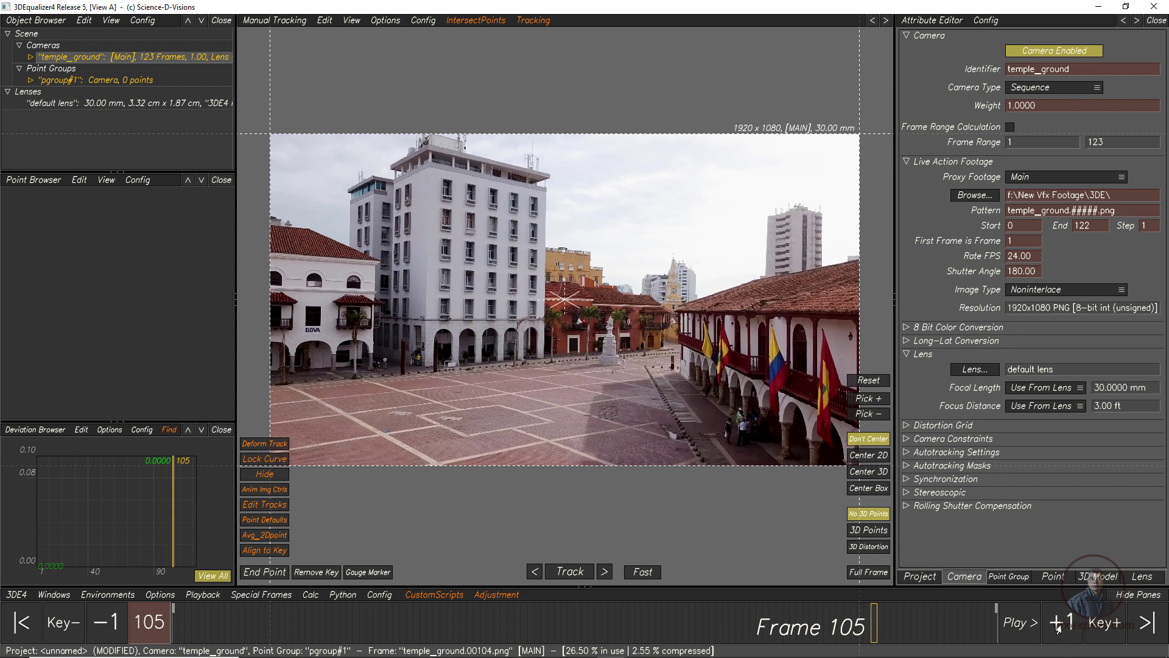
click(1145, 624)
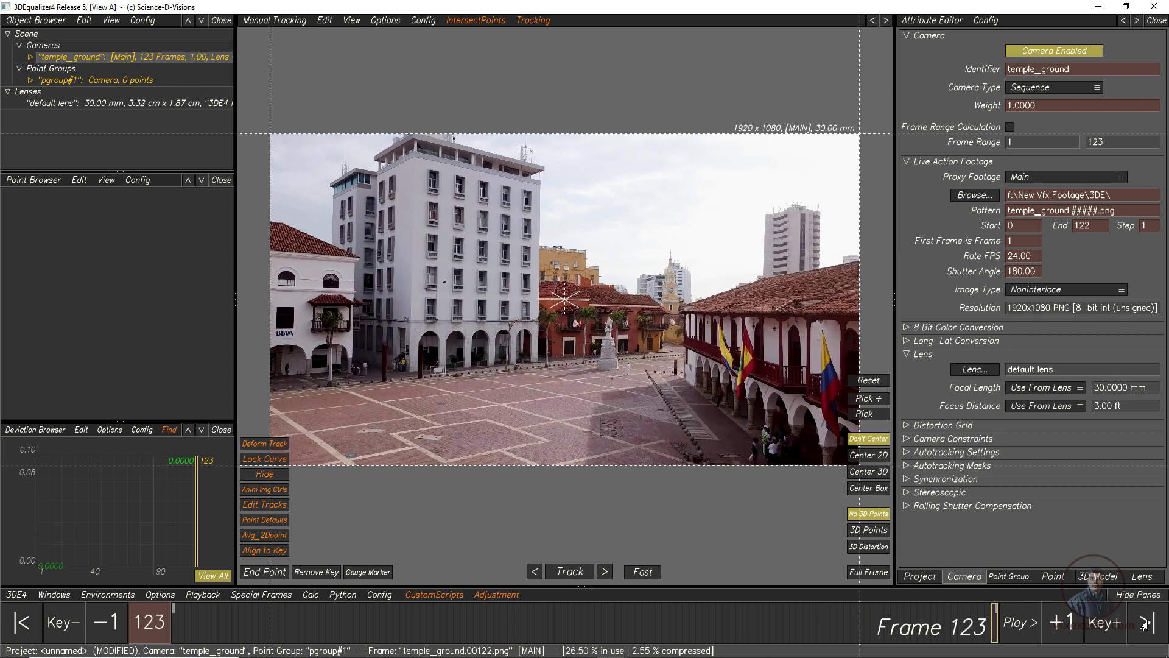
click(28, 624)
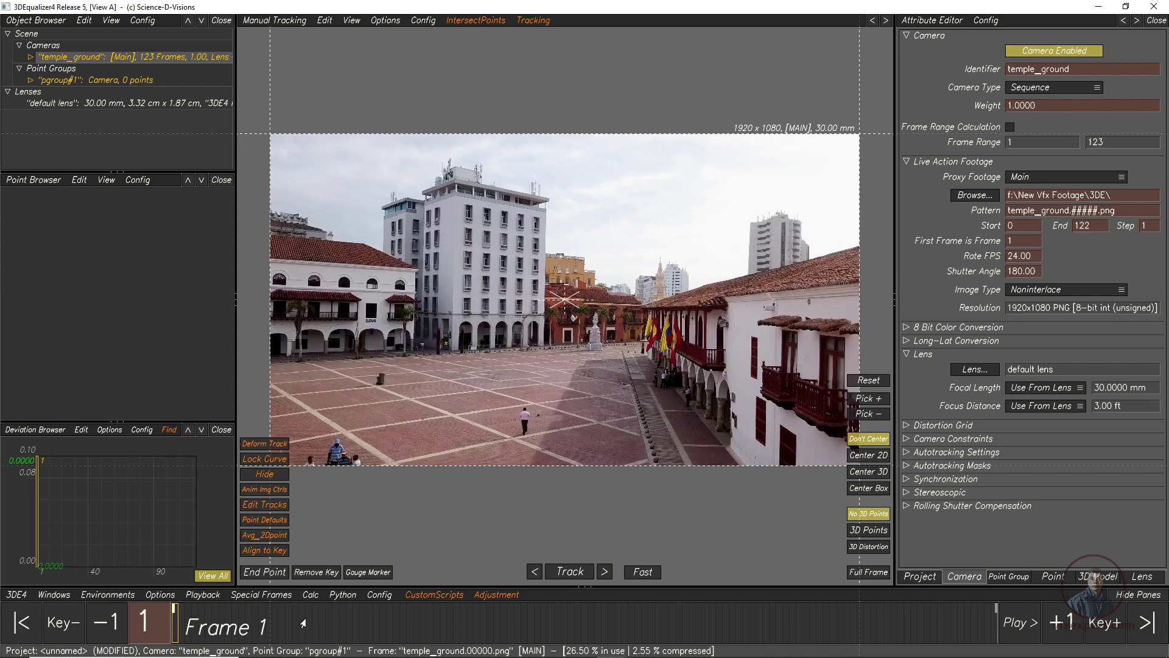
Play the footage once more from frame 1, stop it, and rewind to the first frame
key(space)
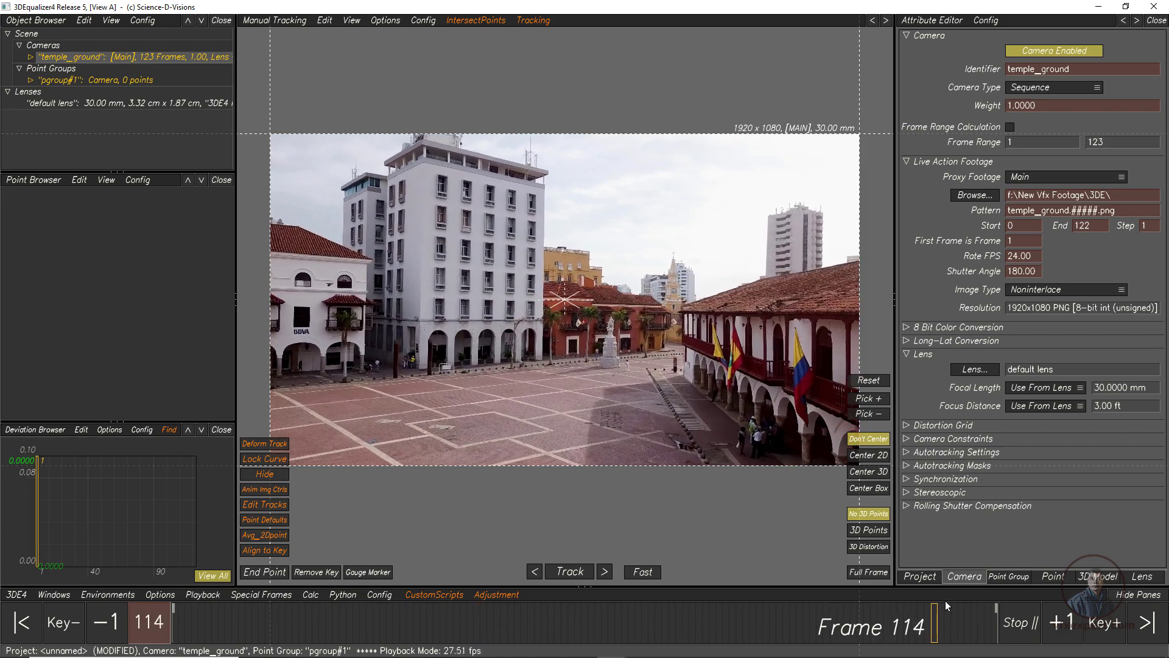
click(1016, 623)
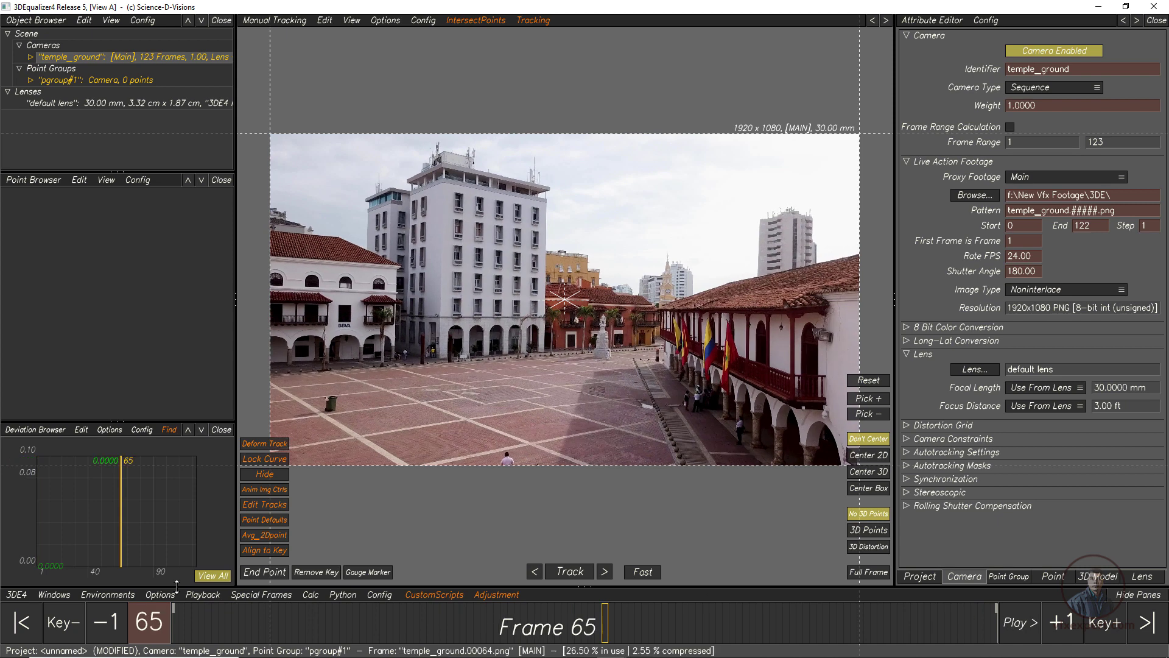
click(33, 624)
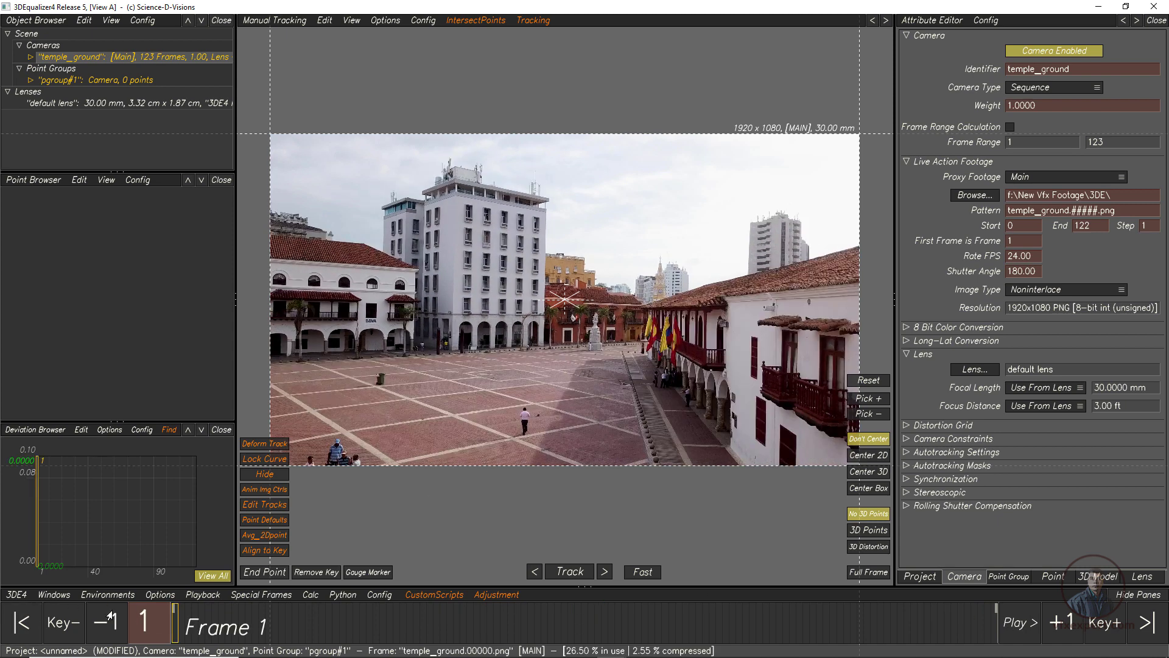
Start saving the project under a new name and create a directory named 3deproject in the 3DE folder
click(17, 596)
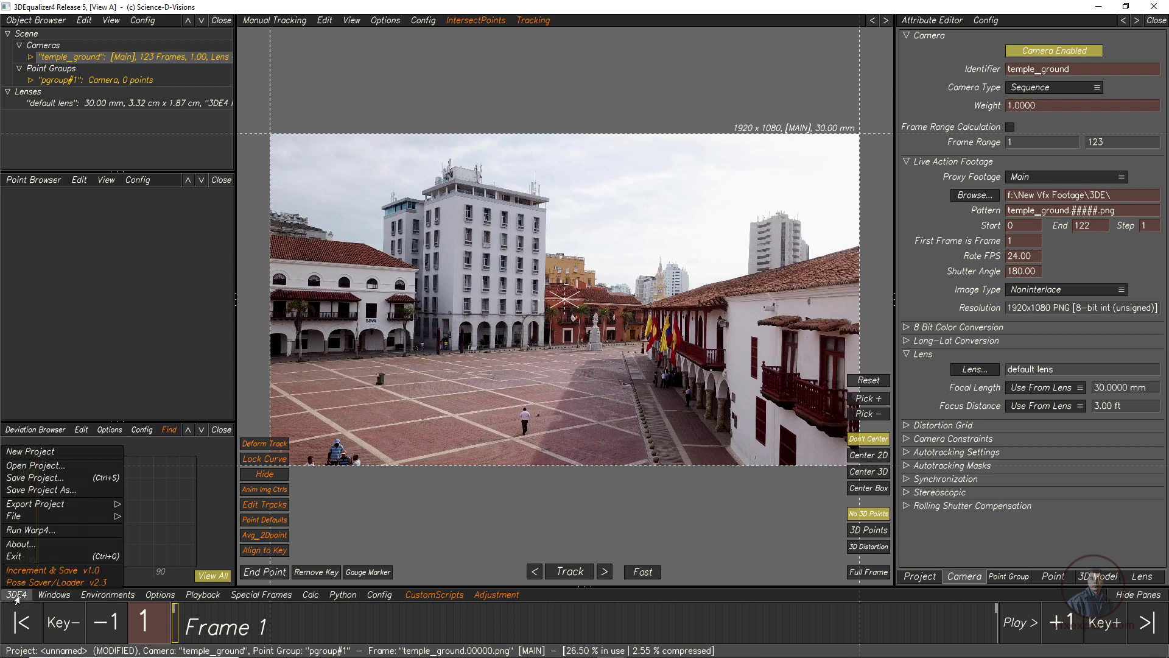
click(26, 489)
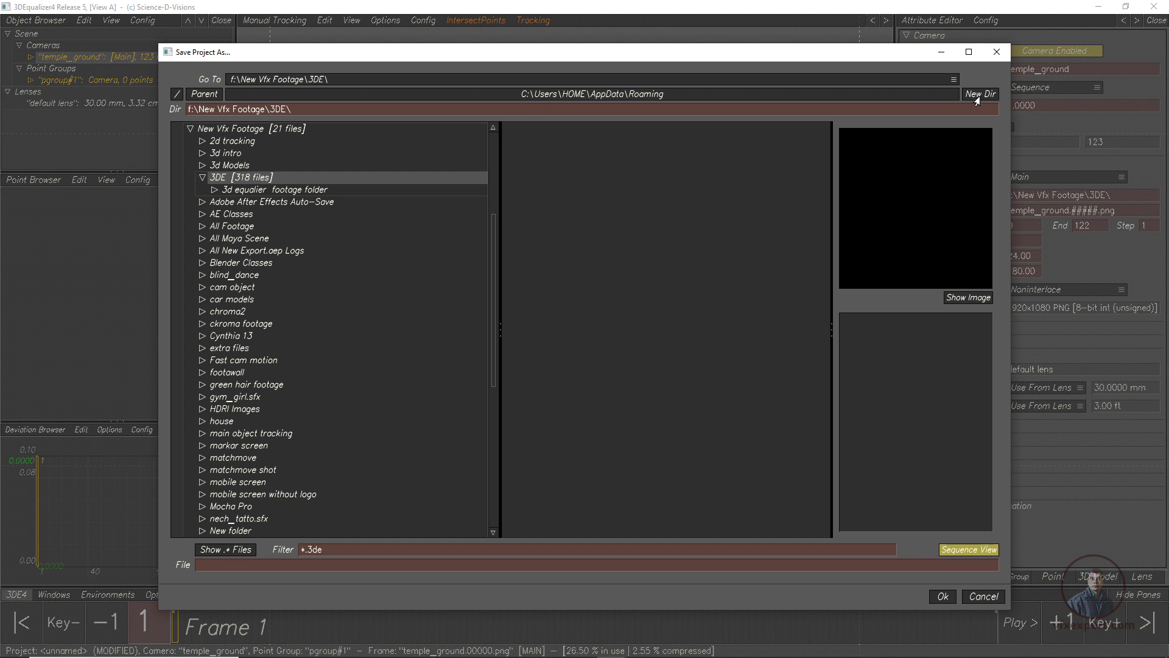
click(977, 96)
click(491, 329)
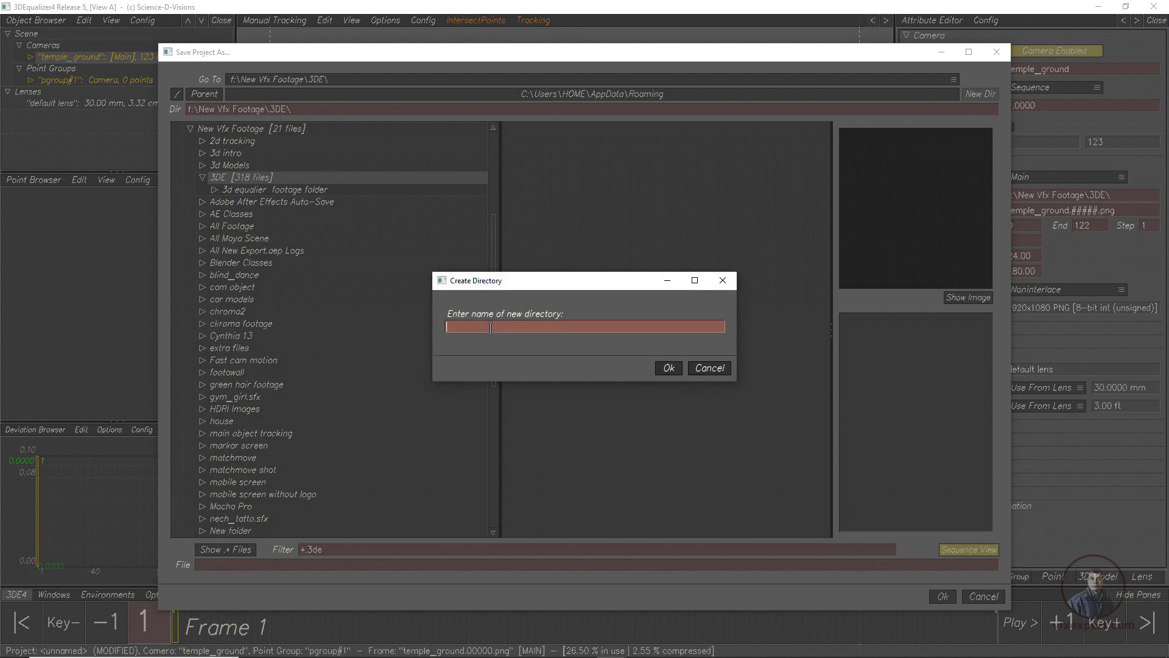
text(3deproject)
click(667, 369)
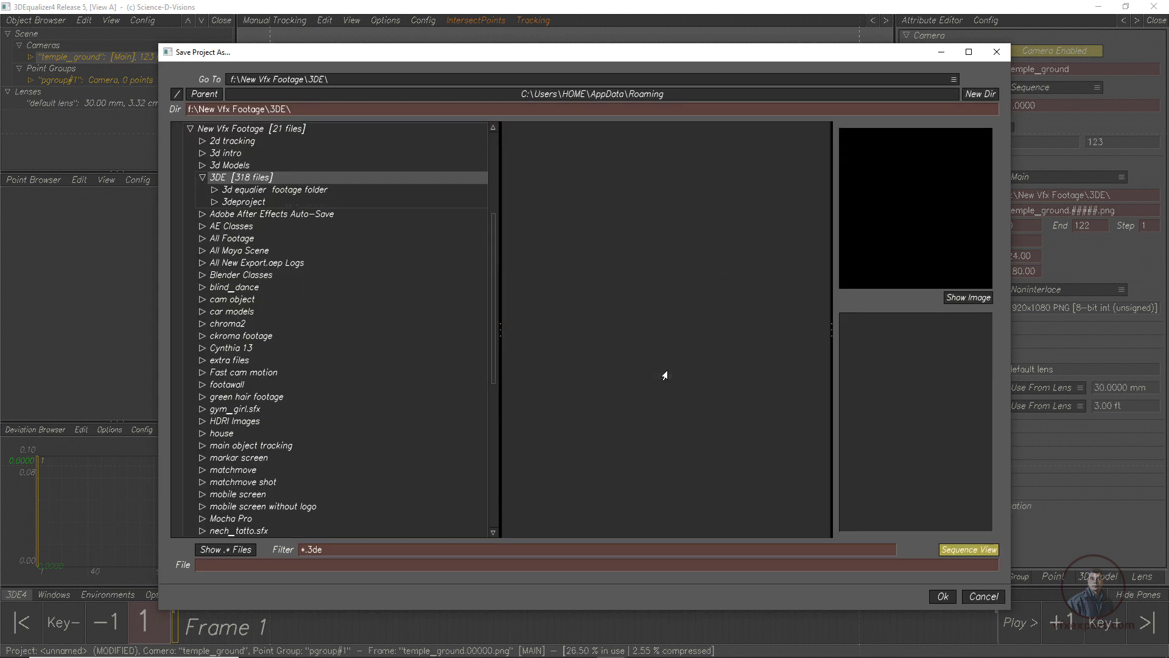
Save the project as class_01 in the 3deproject folder
click(237, 207)
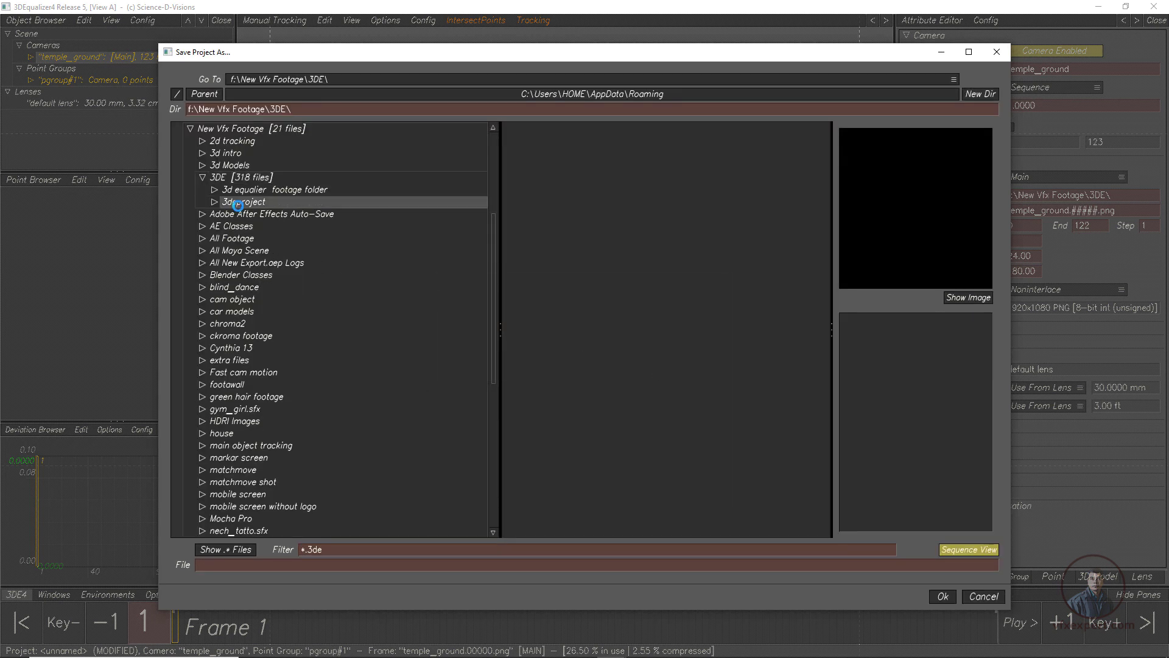
click(205, 566)
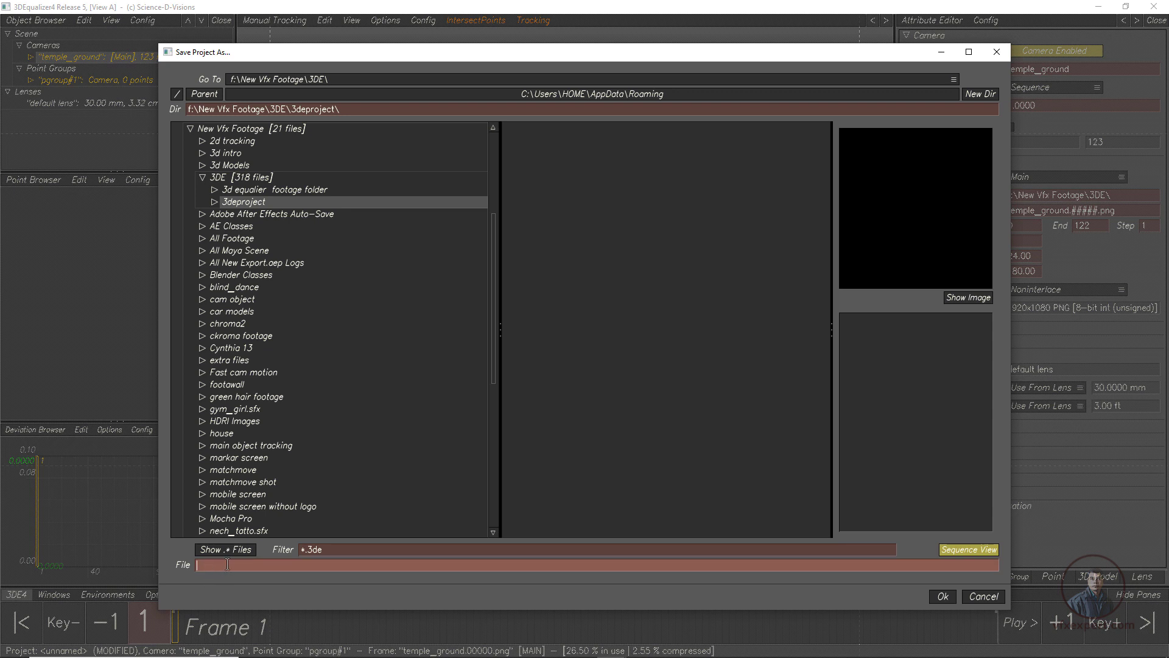
text(class_01)
click(943, 597)
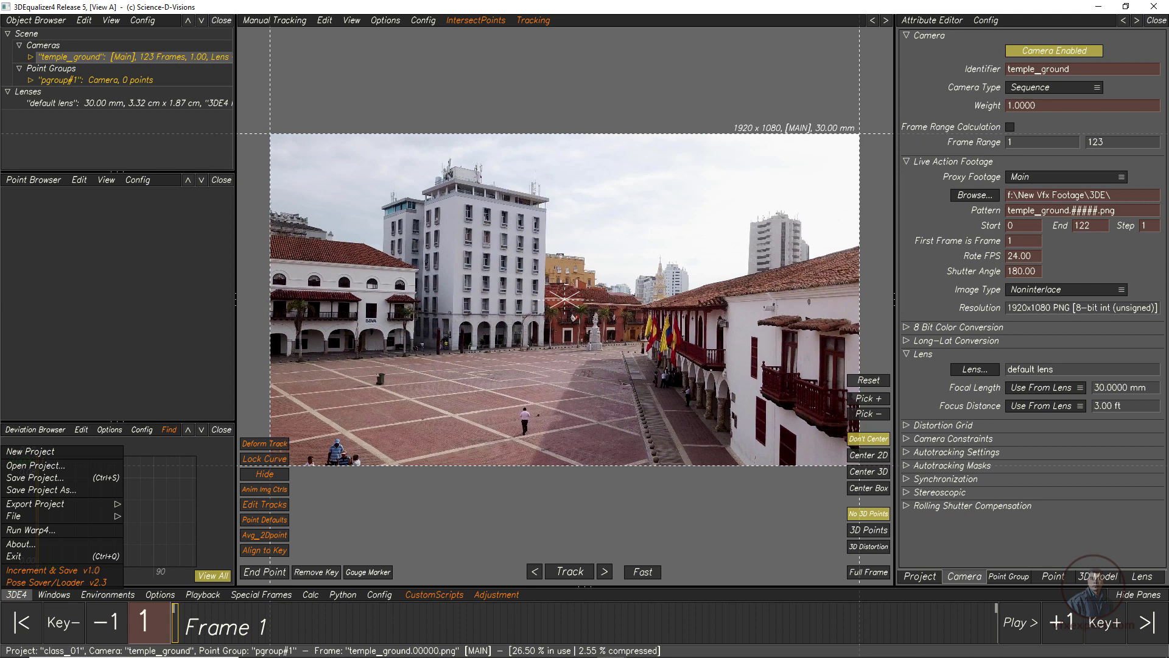
click(15, 595)
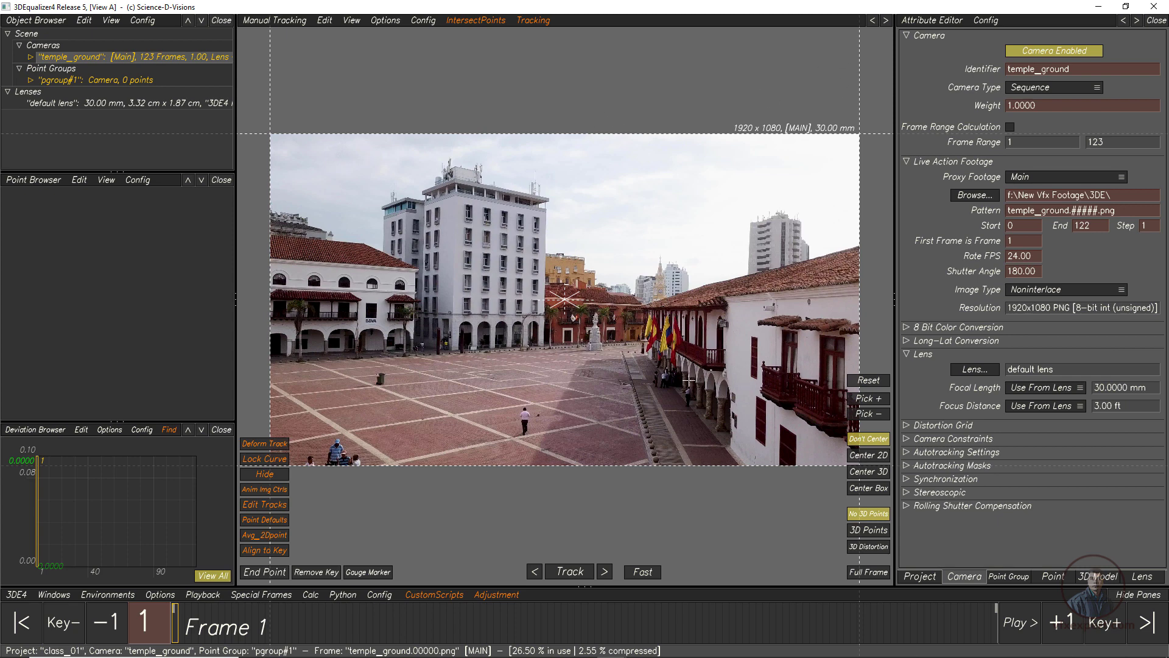
Practise panning and zooming the footage view, and fit the full frame back into the view
middle_drag(688, 379, 676, 381)
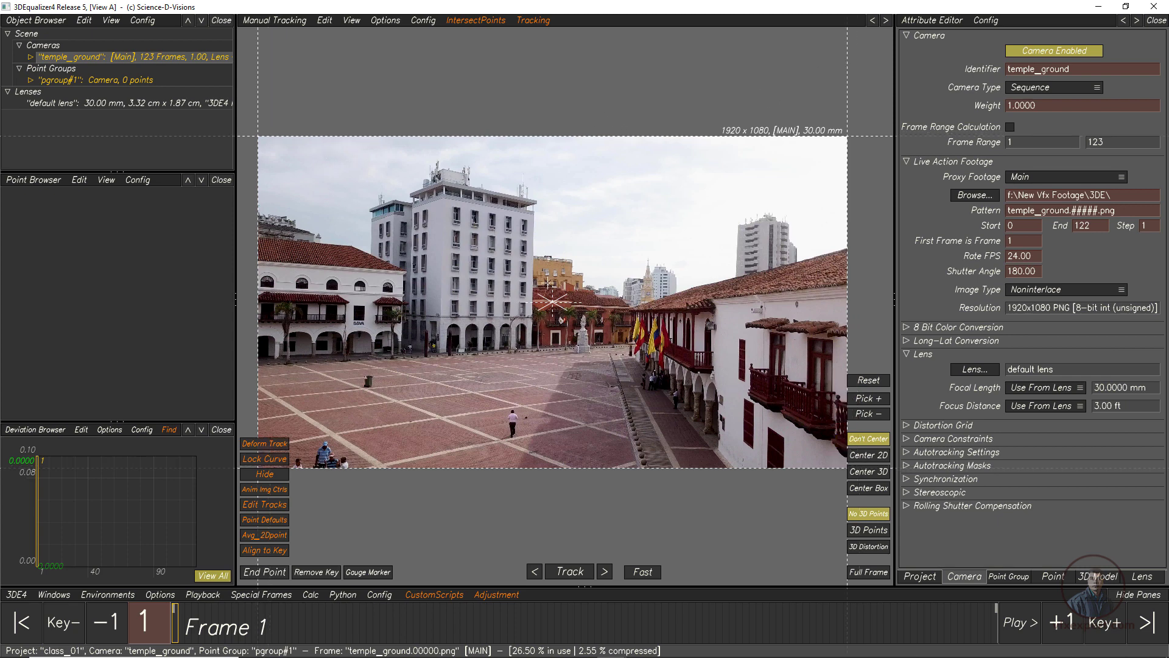
scroll(606, 262, down, 5)
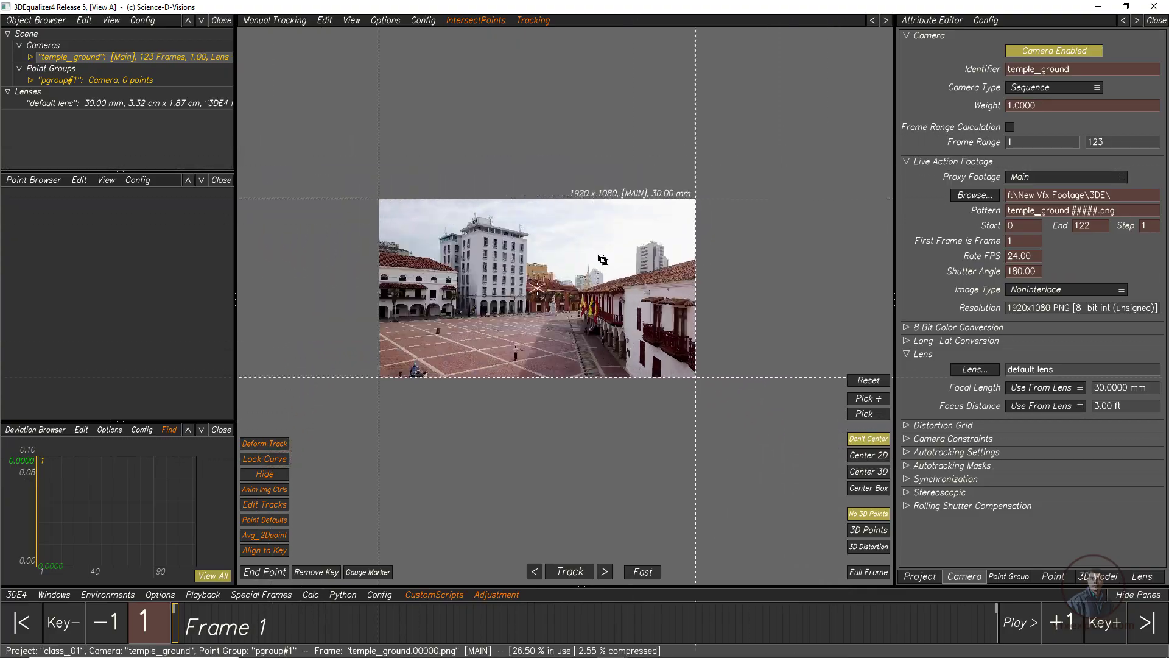
scroll(603, 260, up, 6)
scroll(612, 281, down, 3)
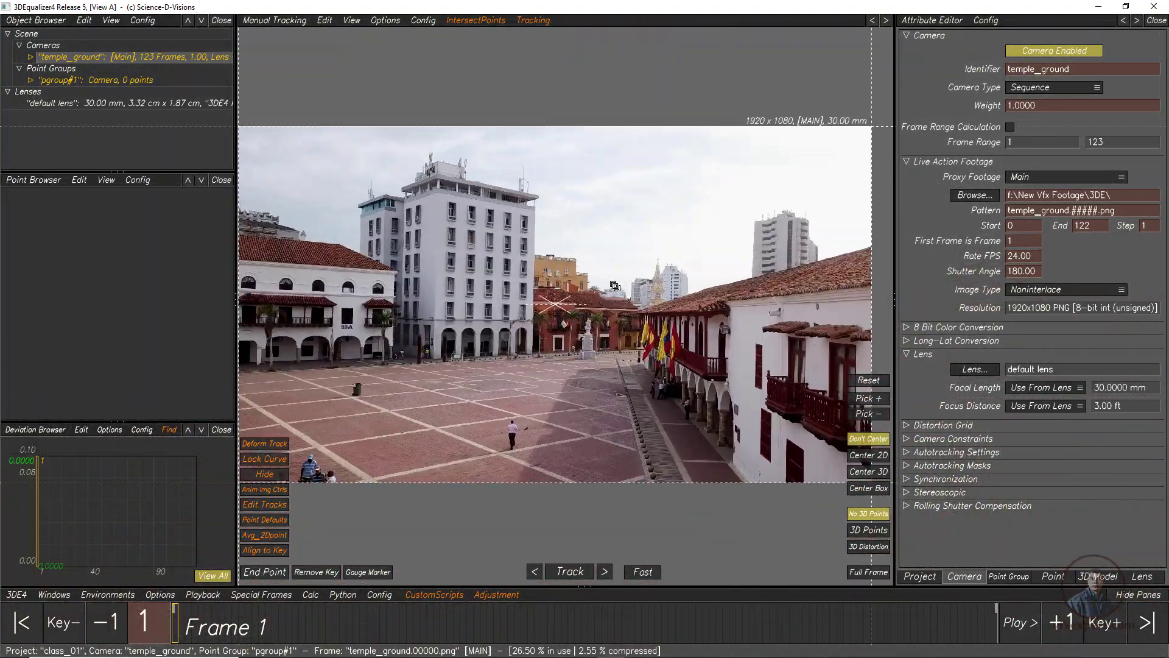
scroll(615, 286, up, 3)
middle_drag(665, 348, 372, 314)
scroll(703, 404, up, 3)
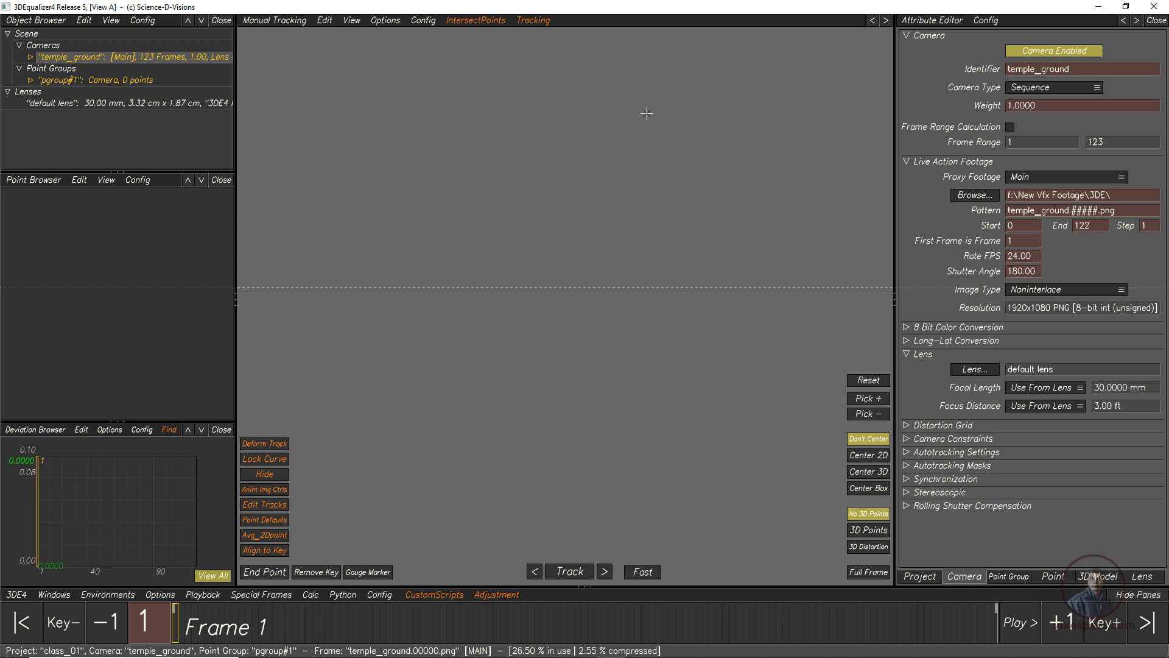
key(f)
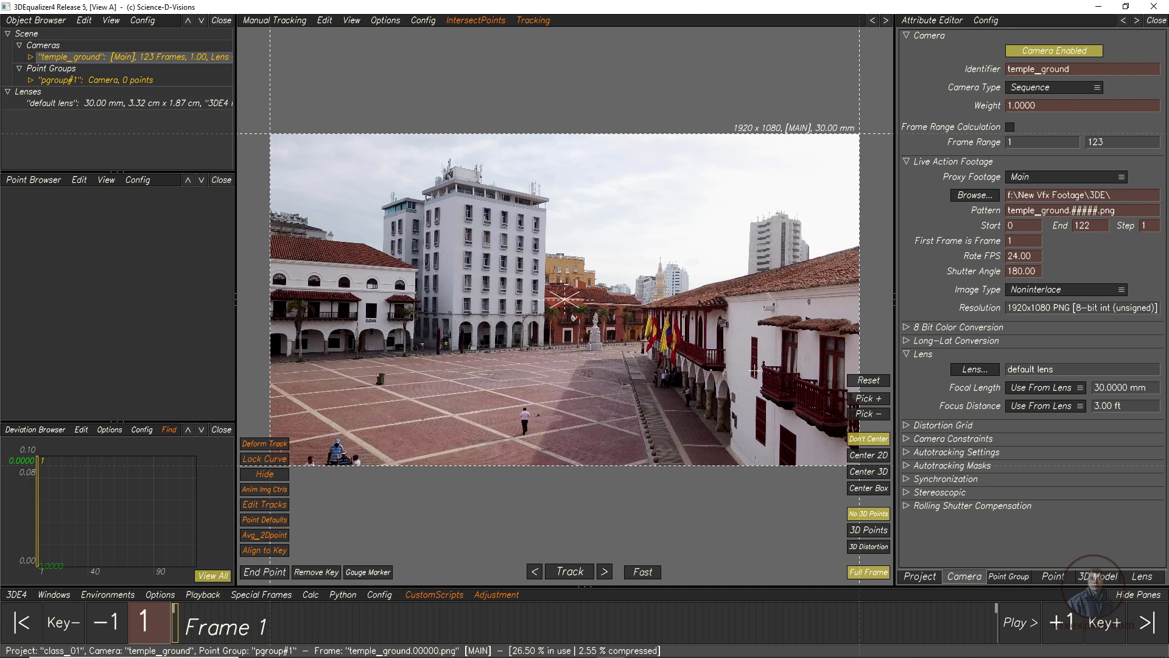
click(862, 578)
click(863, 579)
Widen and narrow the browser column beside the footage, and refit the full frame to the resized view
drag(237, 266, 329, 268)
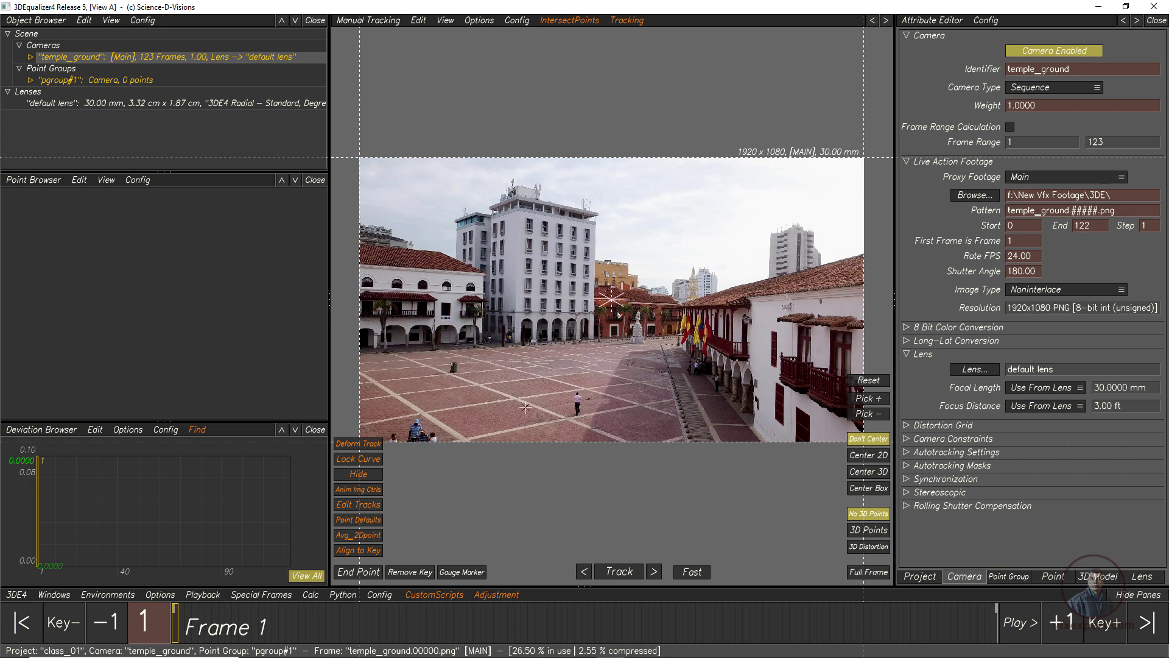
drag(328, 299, 153, 300)
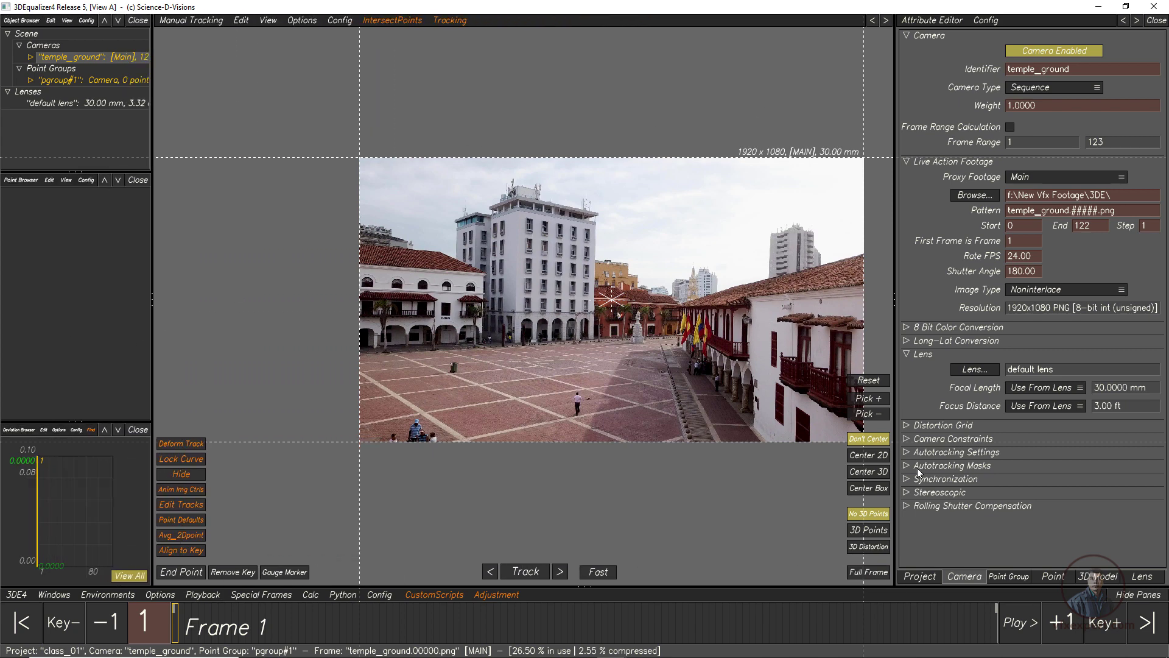
click(873, 575)
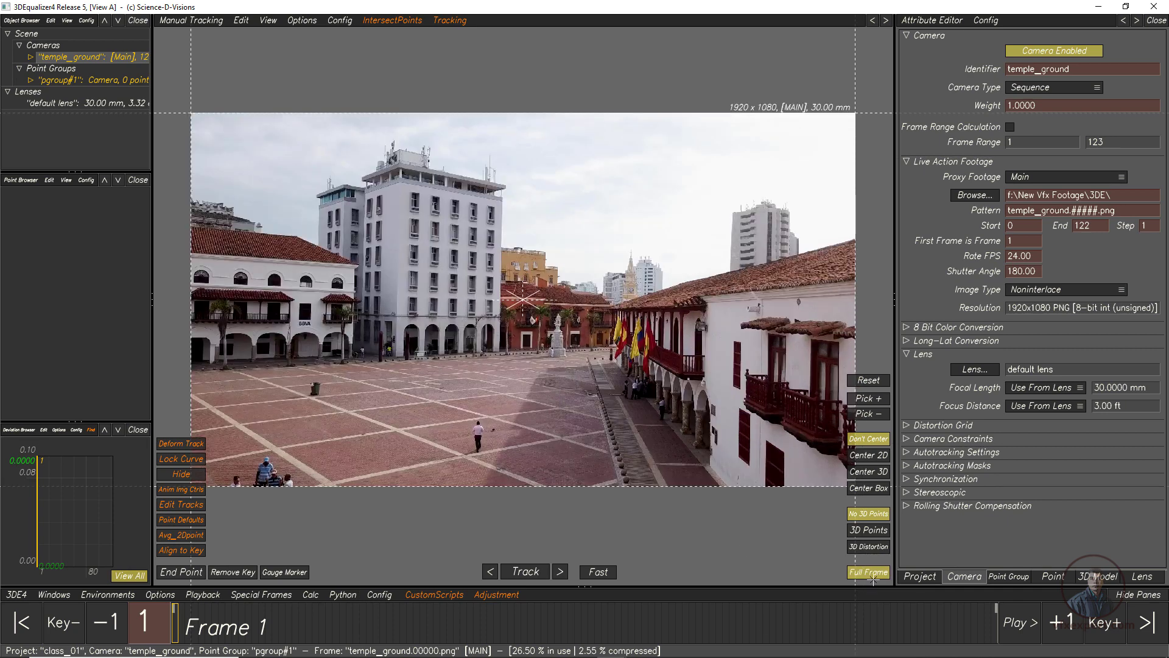
Pan the footage out of view, refit it to the full frame, and widen the narrowed browser column again
middle_drag(615, 396, 173, 395)
middle_drag(477, 332, 389, 363)
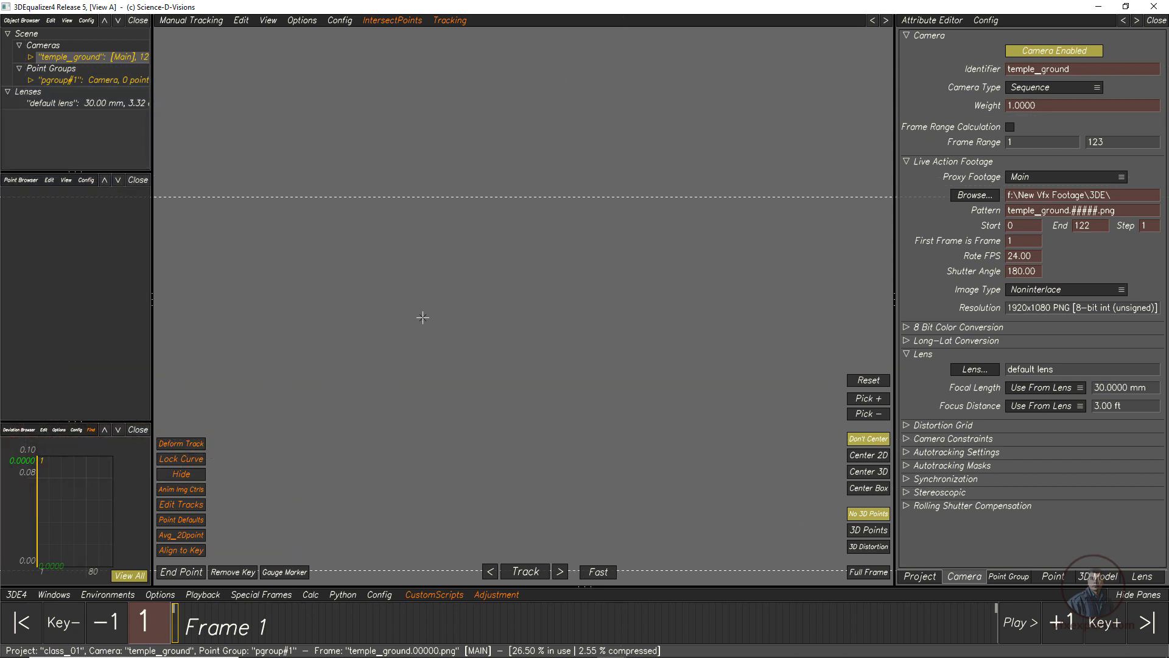
key(f)
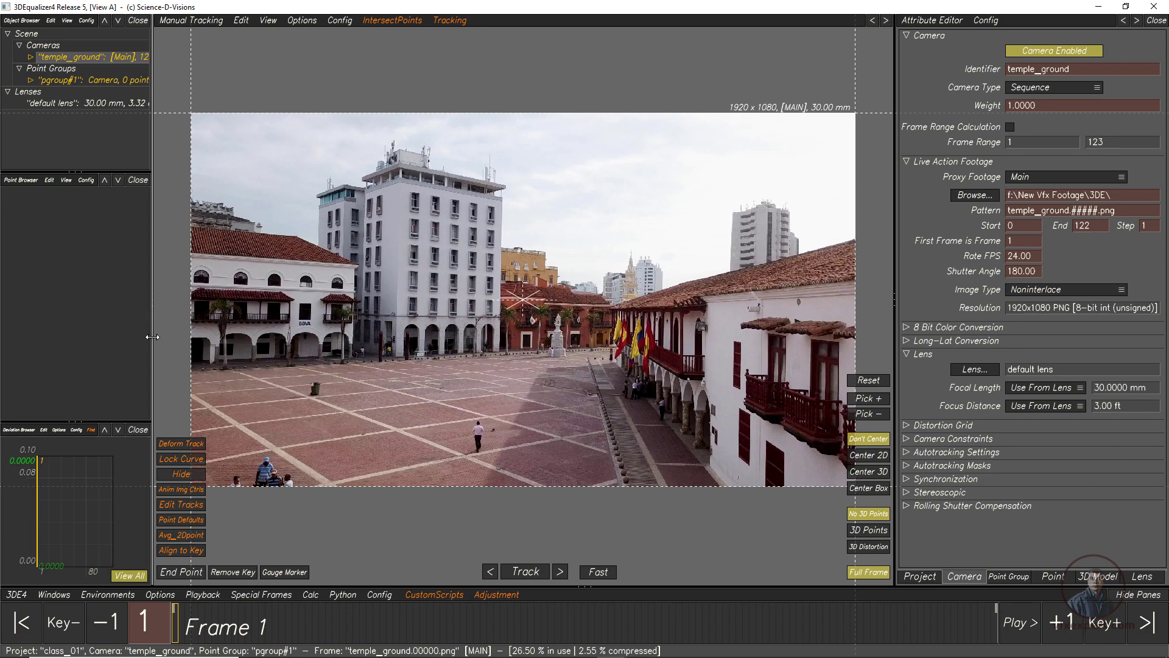
drag(153, 334, 273, 334)
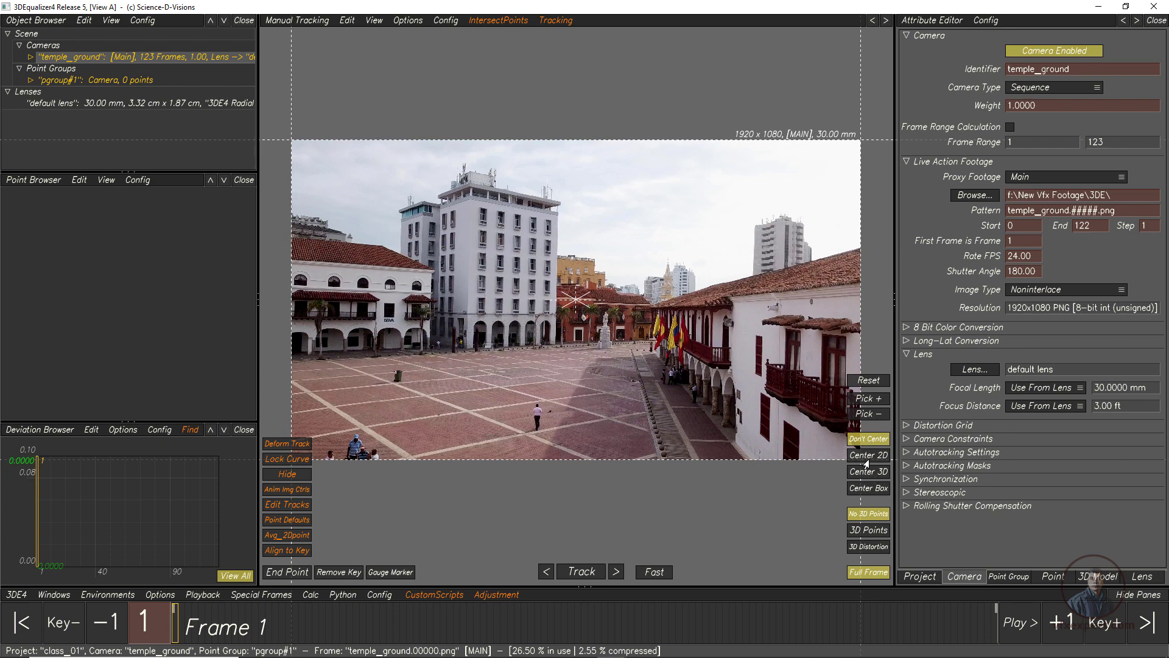
drag(259, 334, 236, 334)
Place a tracking point on a crossing of the plaza's paving lines at frame 1 and enlarge its pattern and search boxes
scroll(484, 390, down, 2)
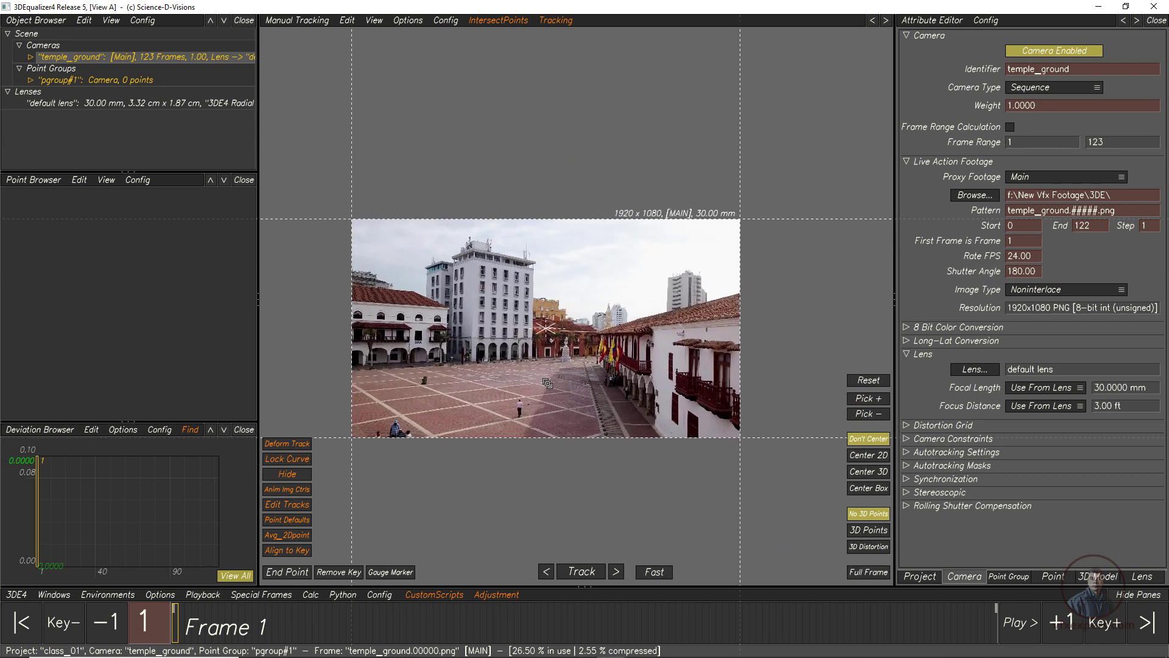
scroll(523, 367, up, 5)
scroll(561, 451, up, 1)
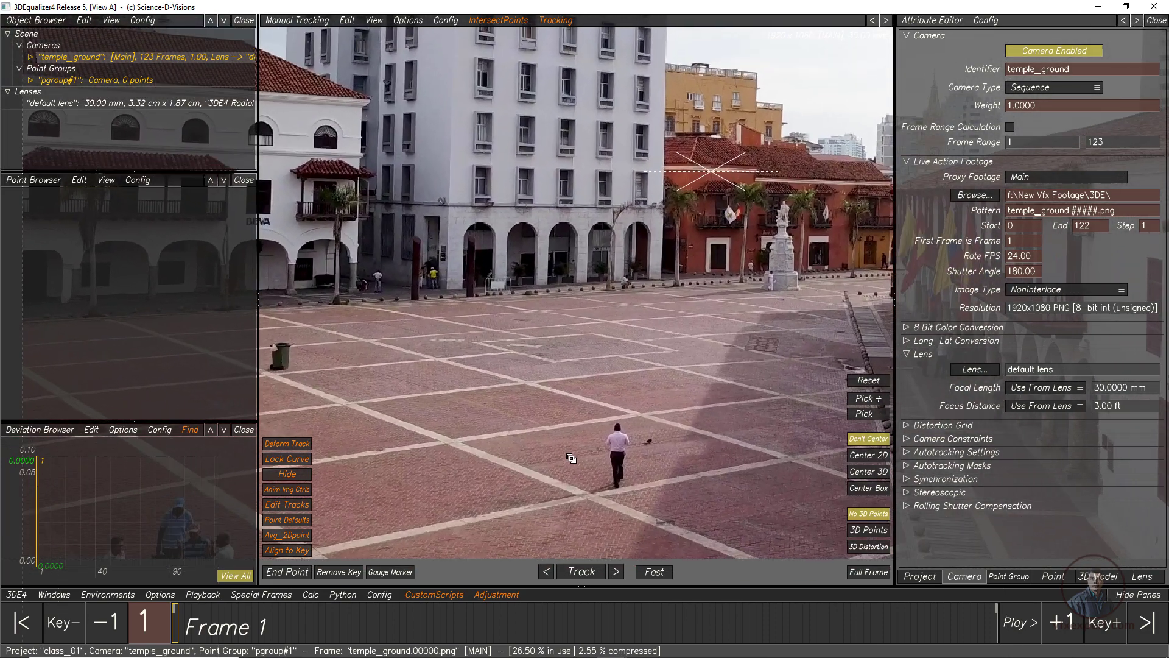
ctrl+click(527, 383)
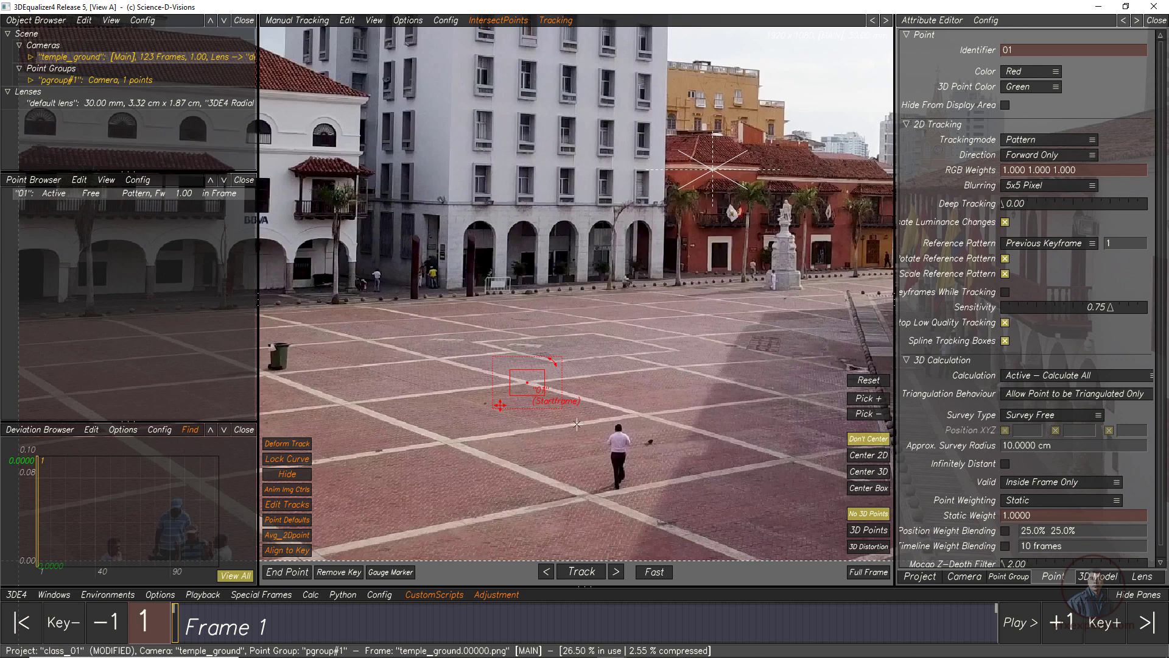
mouse_move(562, 408)
mouse_down()
mouse_move(579, 421)
mouse_move(552, 405)
mouse_up()
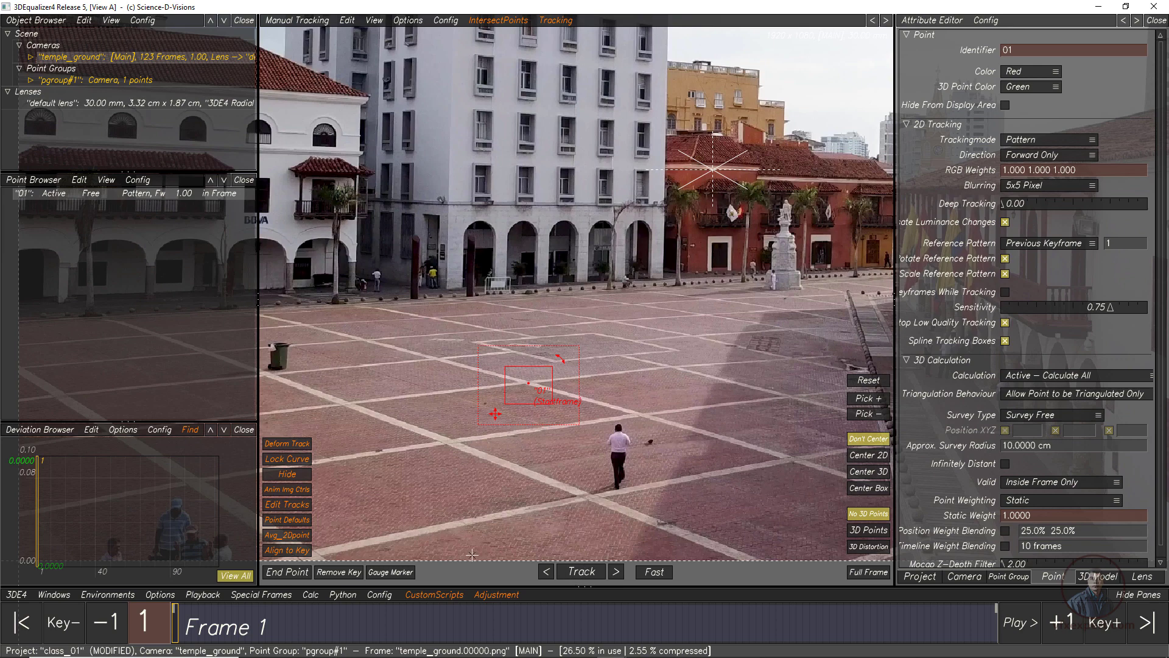
Track the plaza point forward through the footage, switching the view to Center 2D to keep the point centred
click(579, 573)
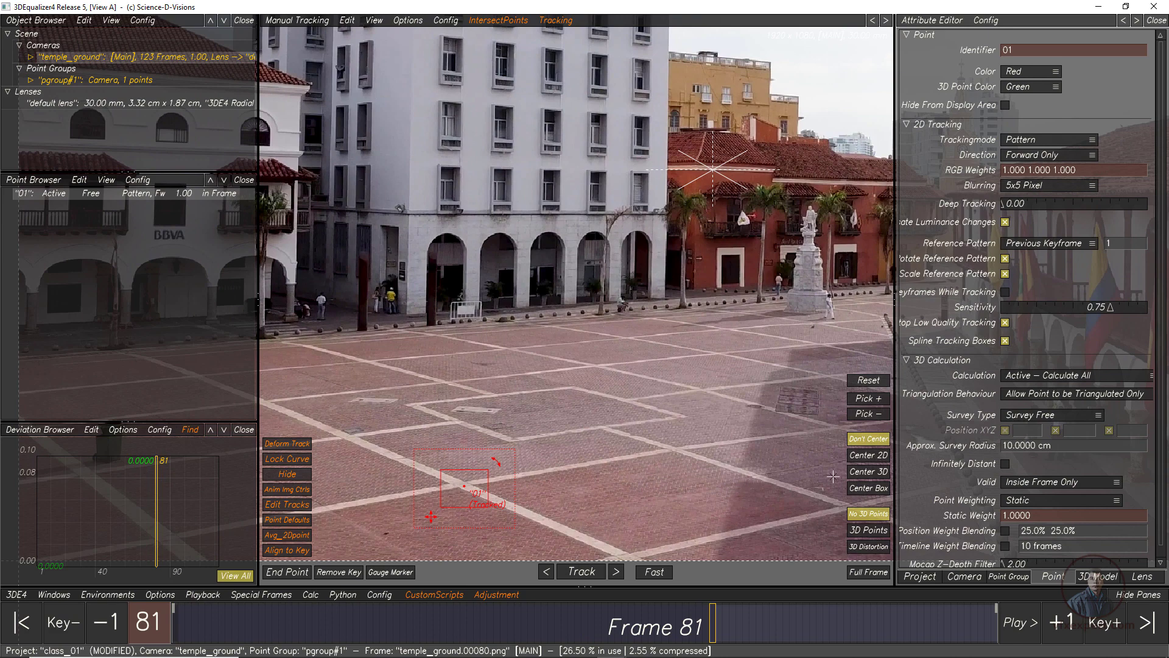
click(864, 458)
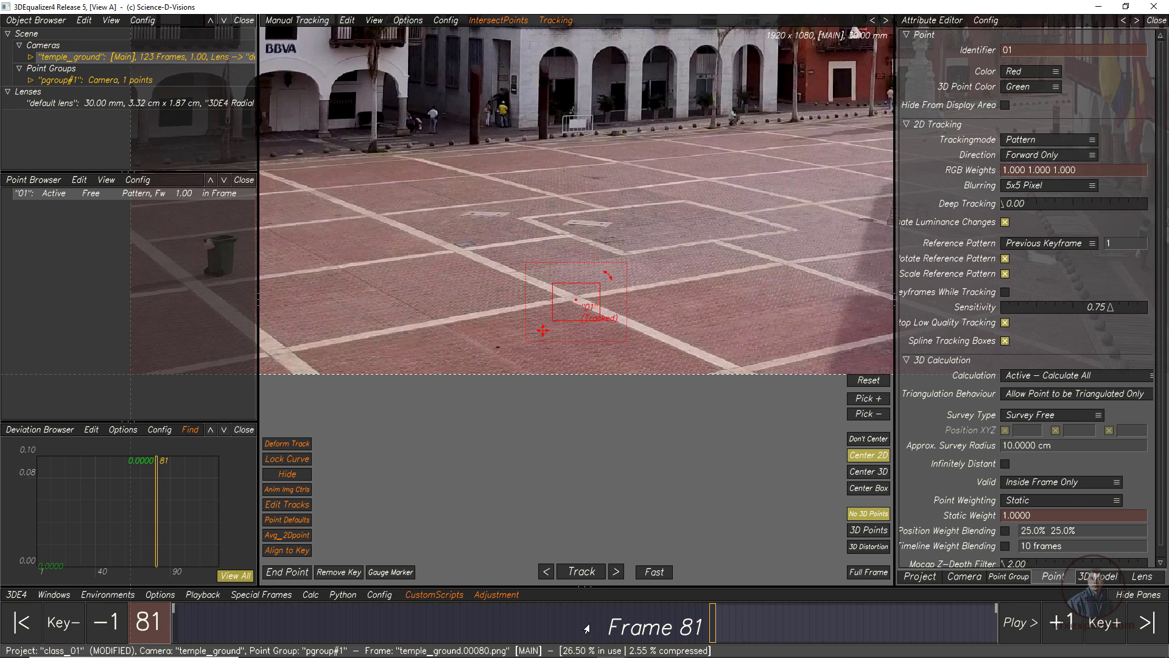
click(580, 571)
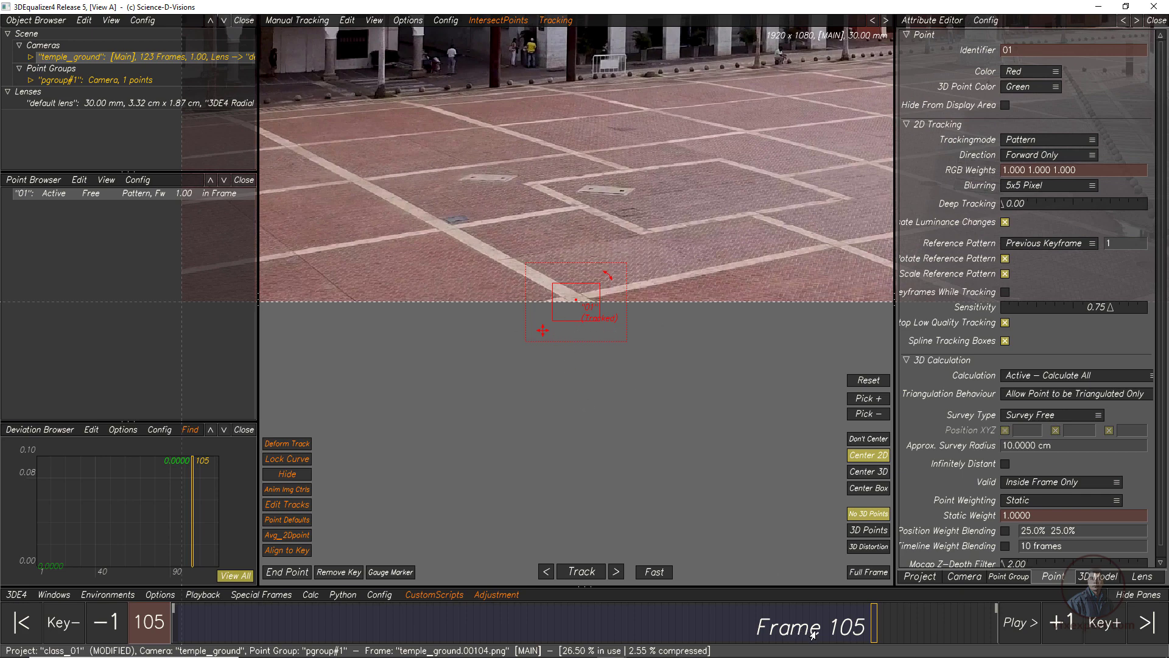
Return the timeline to frame 1 and fit the full frame into the view
drag(873, 633, 175, 633)
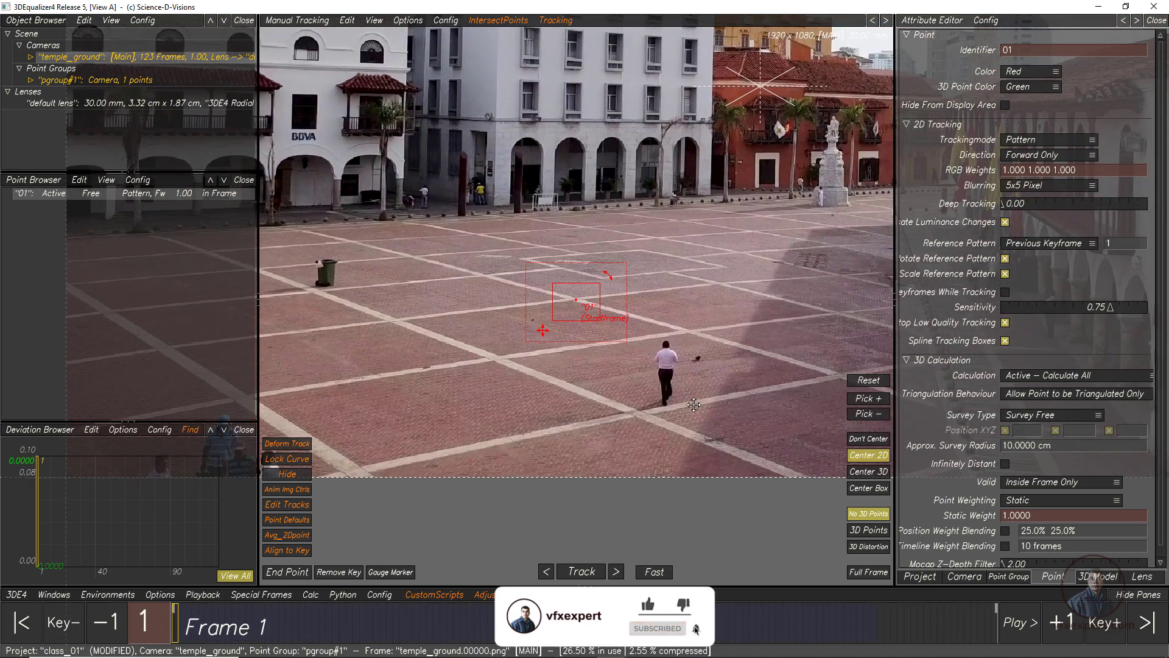
scroll(693, 404, down, 6)
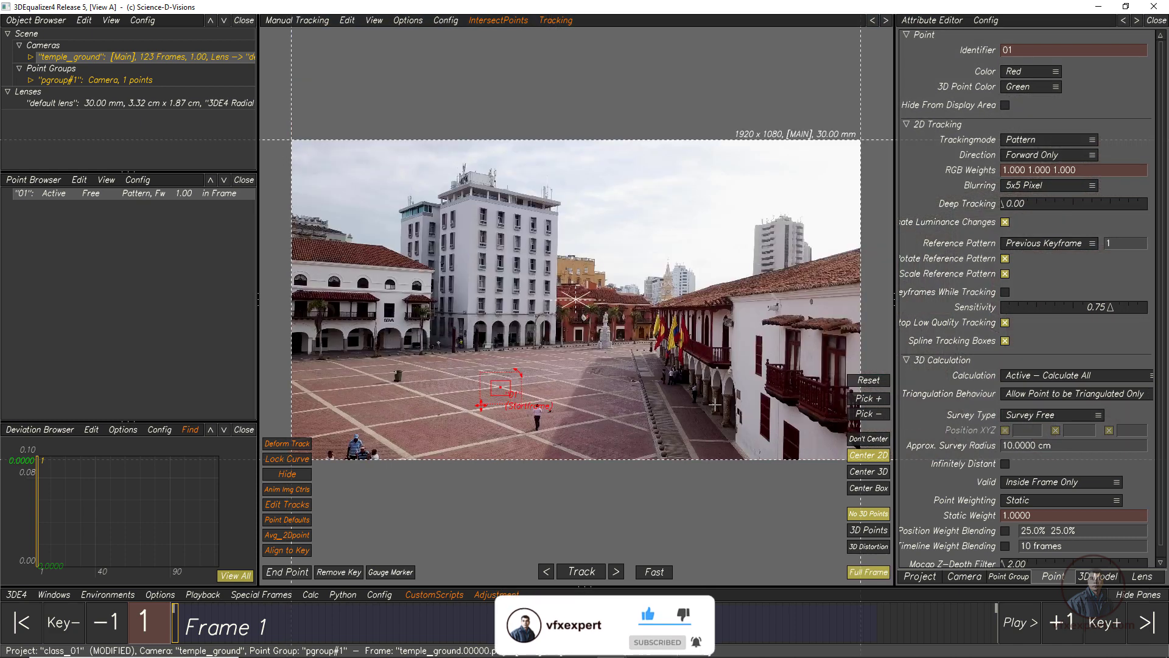
click(869, 572)
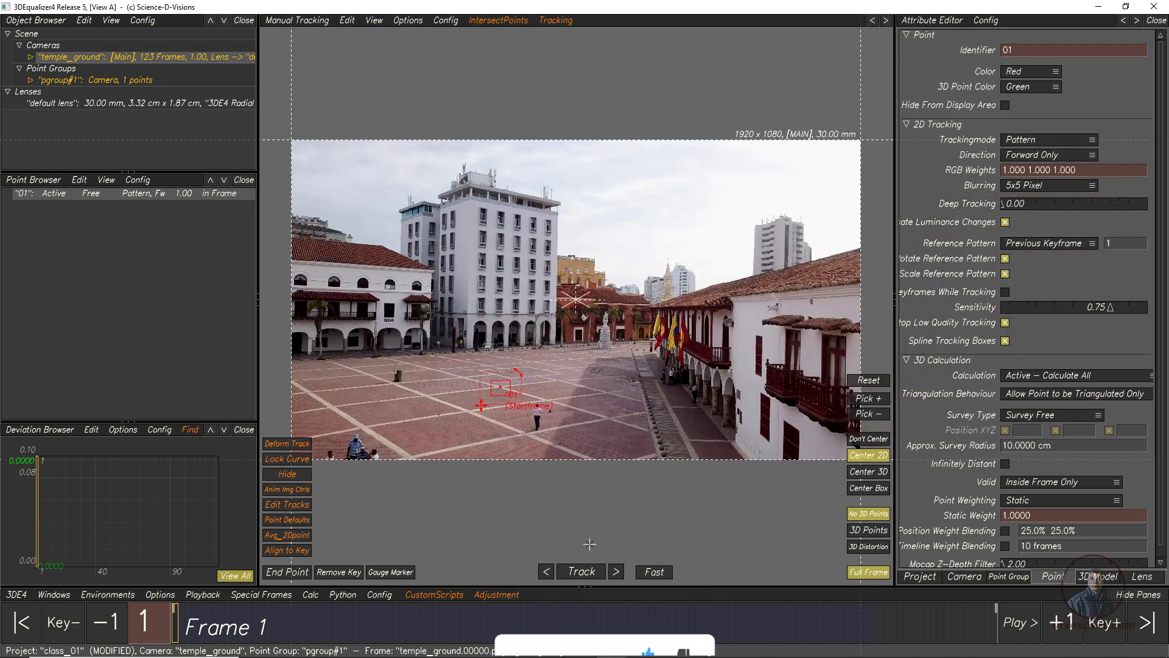